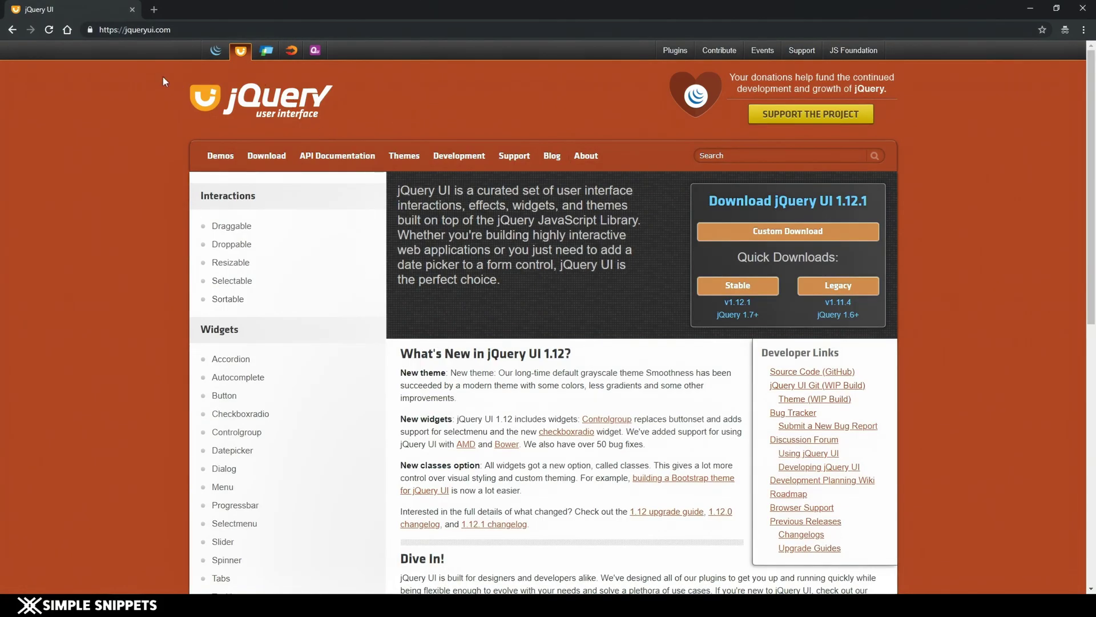
Open the ThemeRoller page from the jQuery UI site's Themes navigation.
left_click(405, 158)
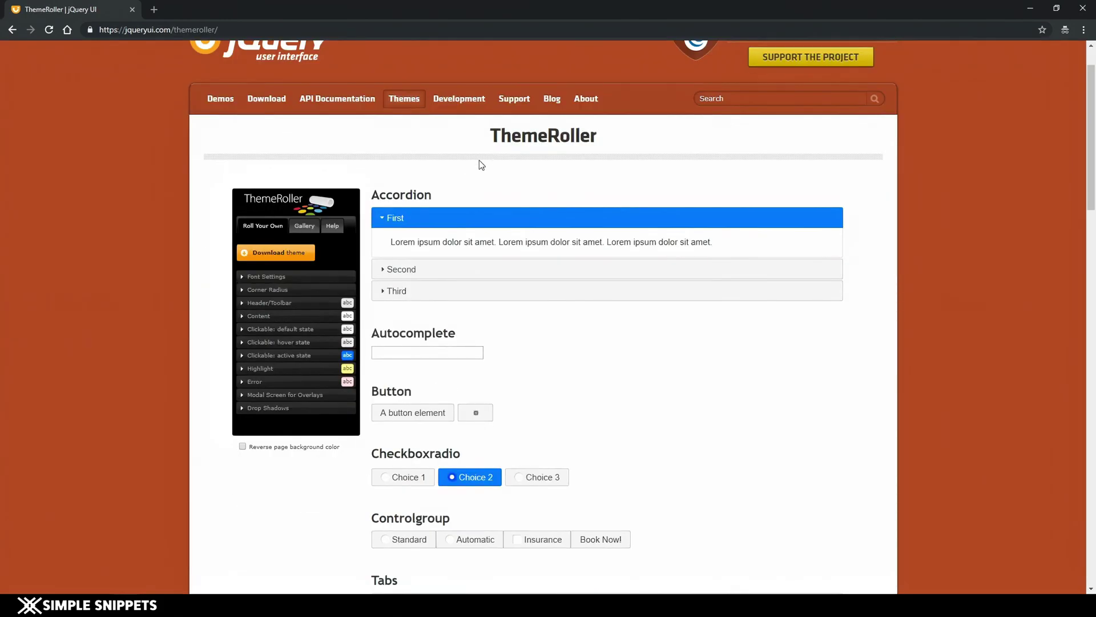
scroll(478, 160, "down", 2)
scroll(501, 214, "up", 3)
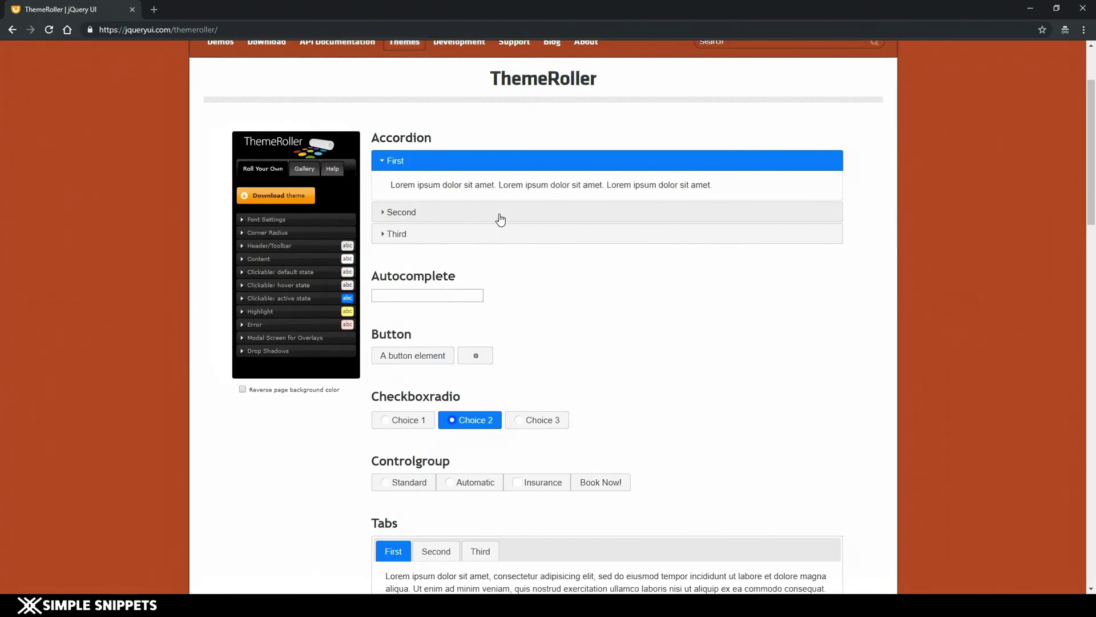
Bring up default.html and its live preview, expanding Simple Snippets and moving the message box lower.
key("alt+Tab")
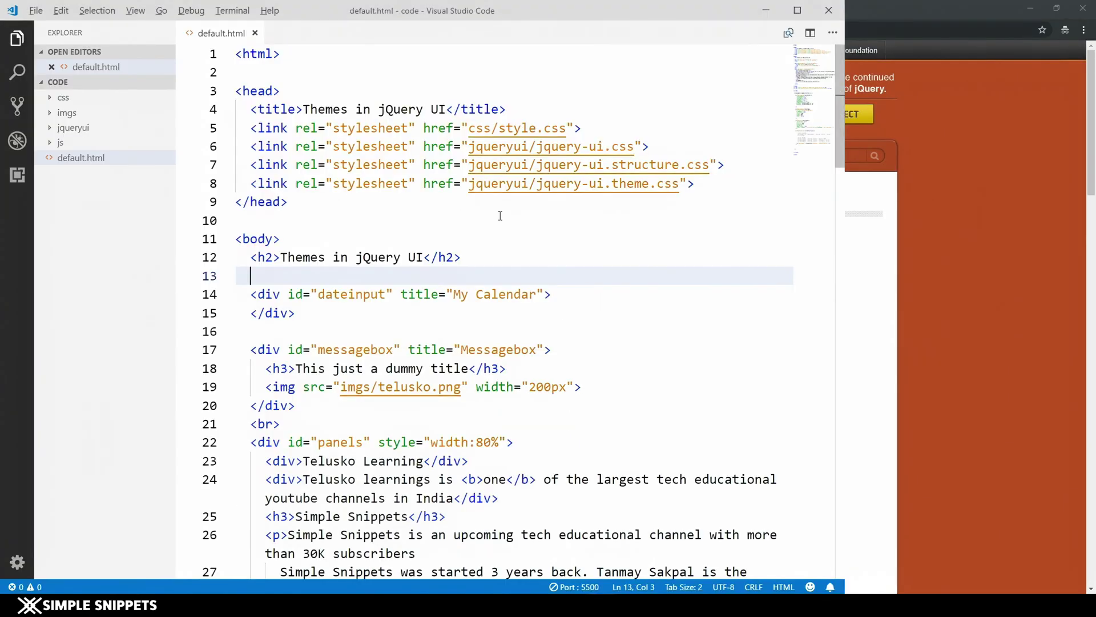
key("alt+Tab")
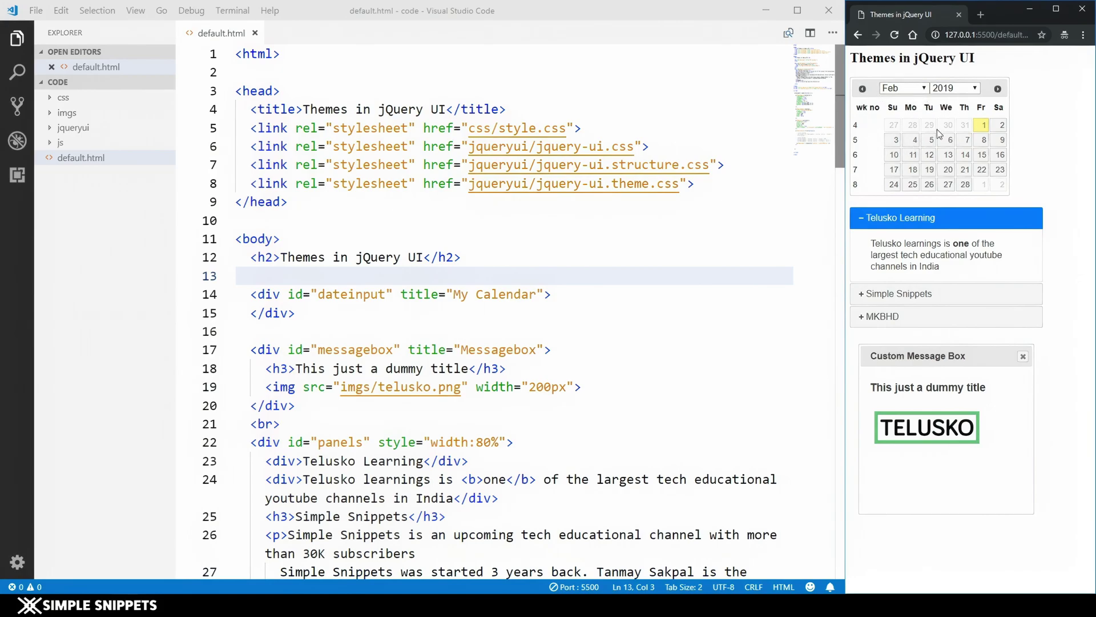
left_click(916, 293)
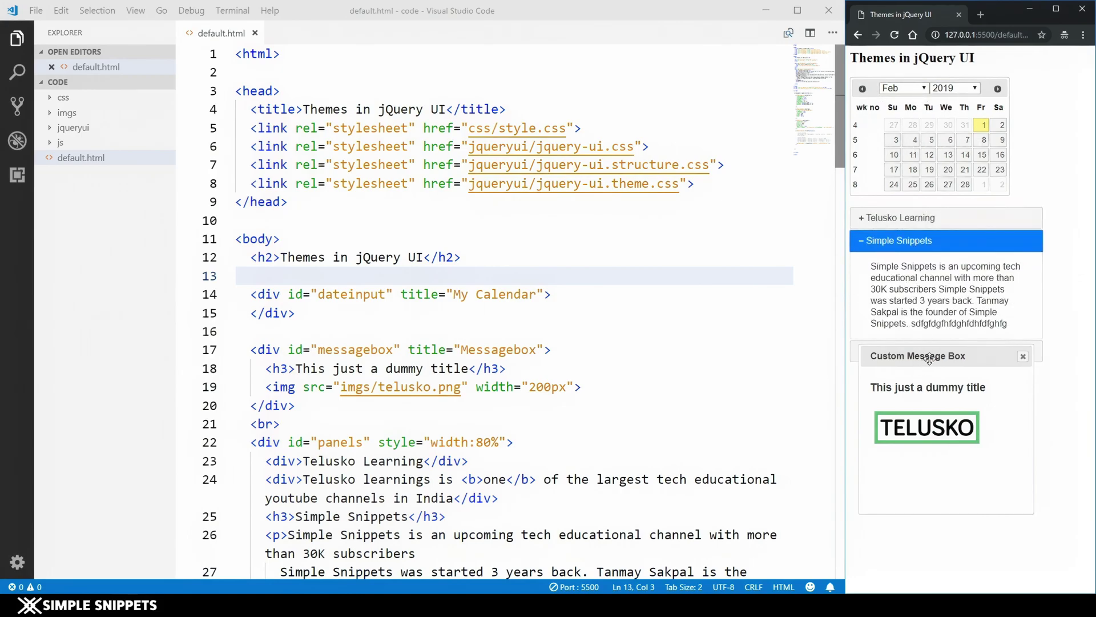
mouse_move(925, 356)
left_mouse_down()
mouse_move(933, 421)
mouse_move(944, 389)
left_mouse_up()
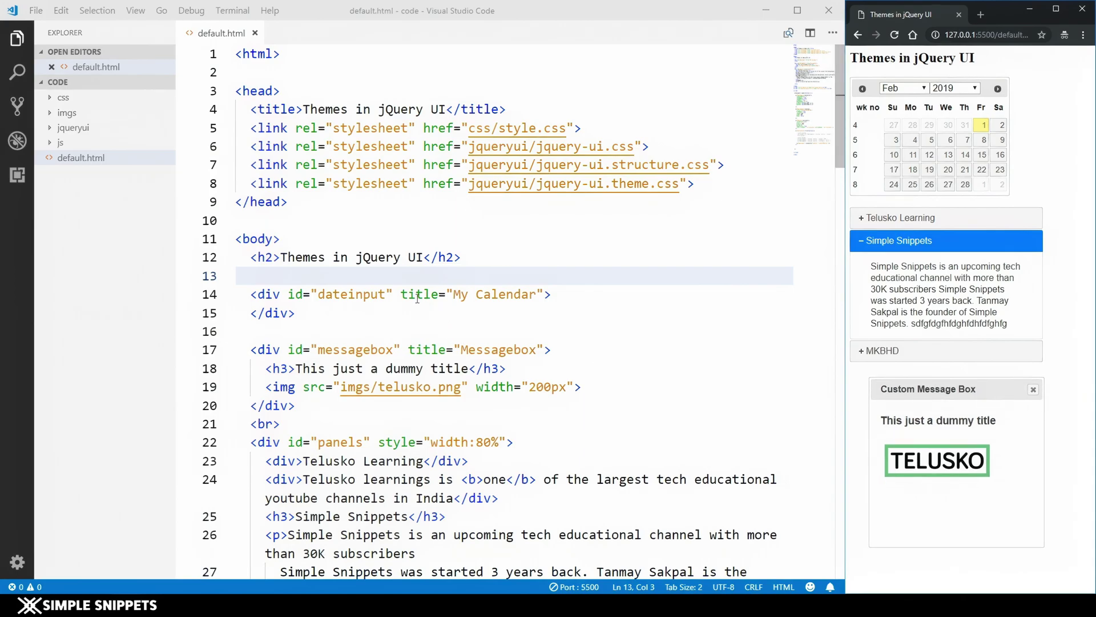
scroll(429, 308, "down", 3)
scroll(417, 294, "down", 5)
scroll(417, 294, "down", 3)
scroll(417, 306, "down", 1)
Review the datepicker setup on lines 42–52 and the dialog call on line 54.
left_click_drag(265, 183, 288, 368)
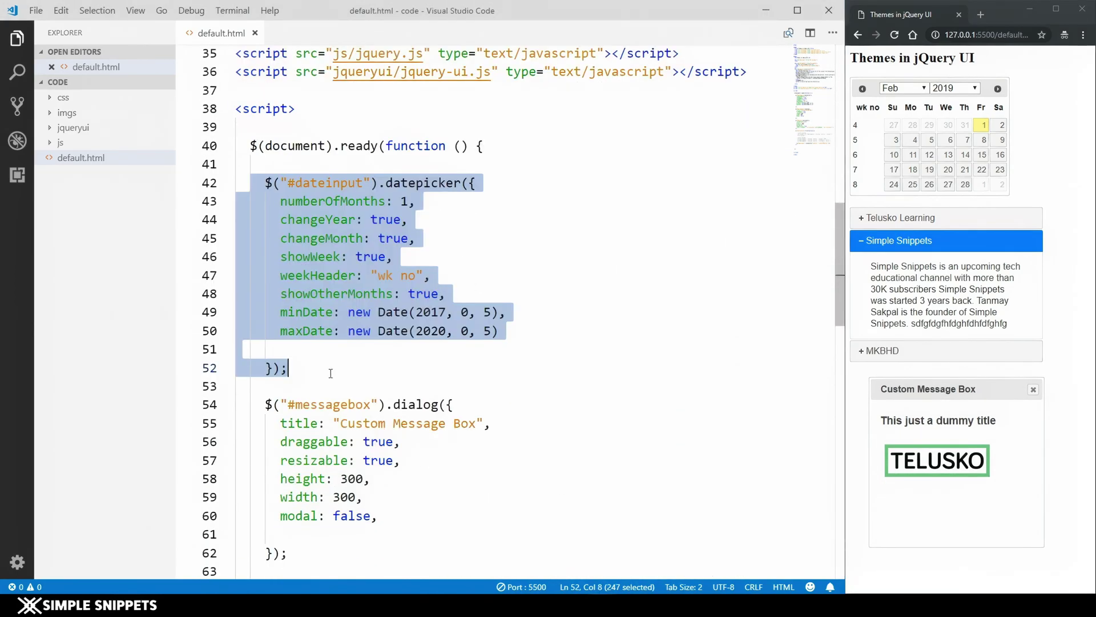
double_click(410, 185)
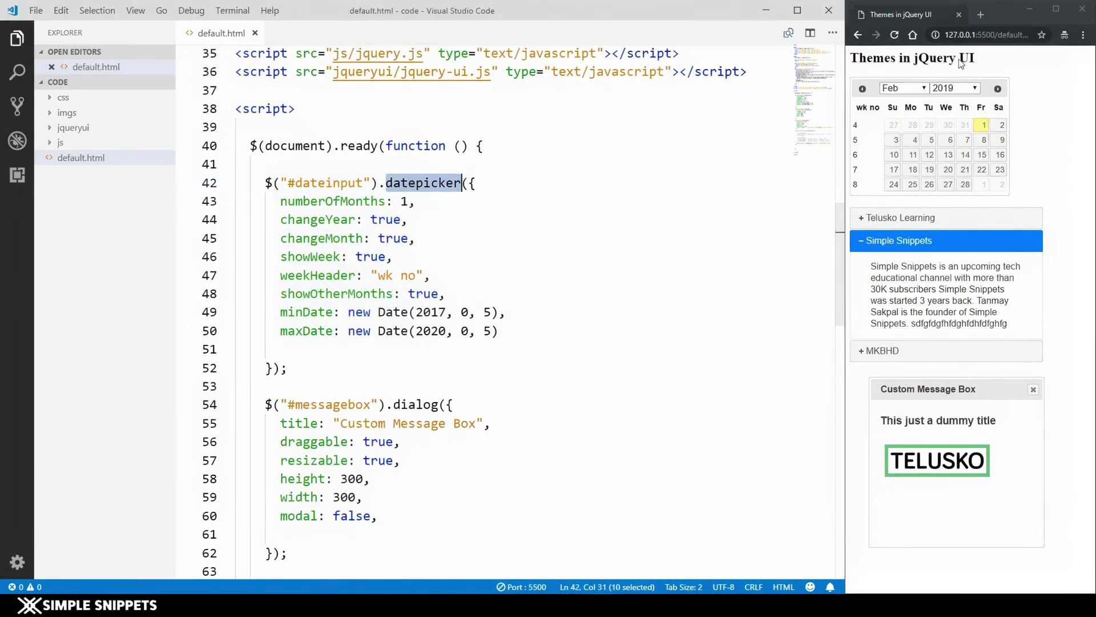
scroll(402, 274, "down", 3)
double_click(408, 267)
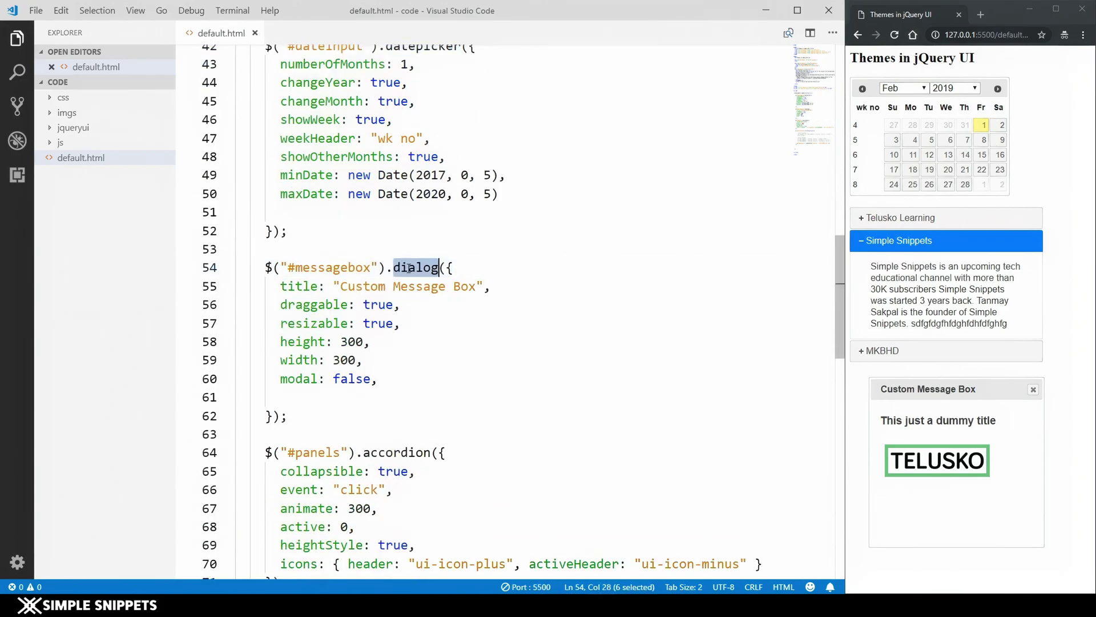
left_click_drag(930, 391, 938, 386)
scroll(264, 315, "down", 3)
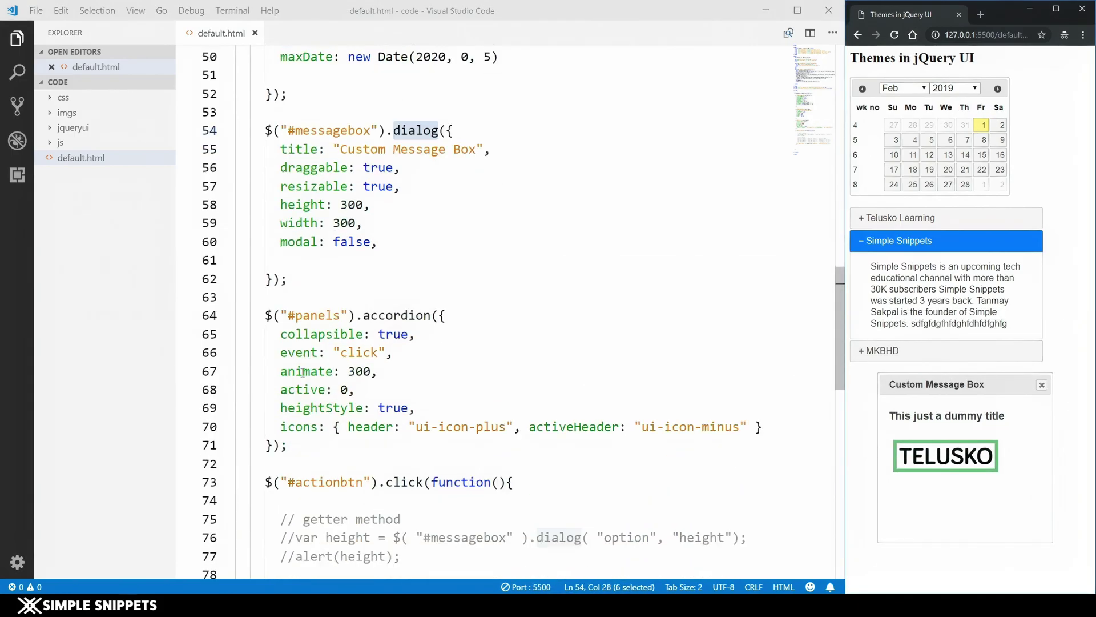
left_click_drag(263, 315, 288, 446)
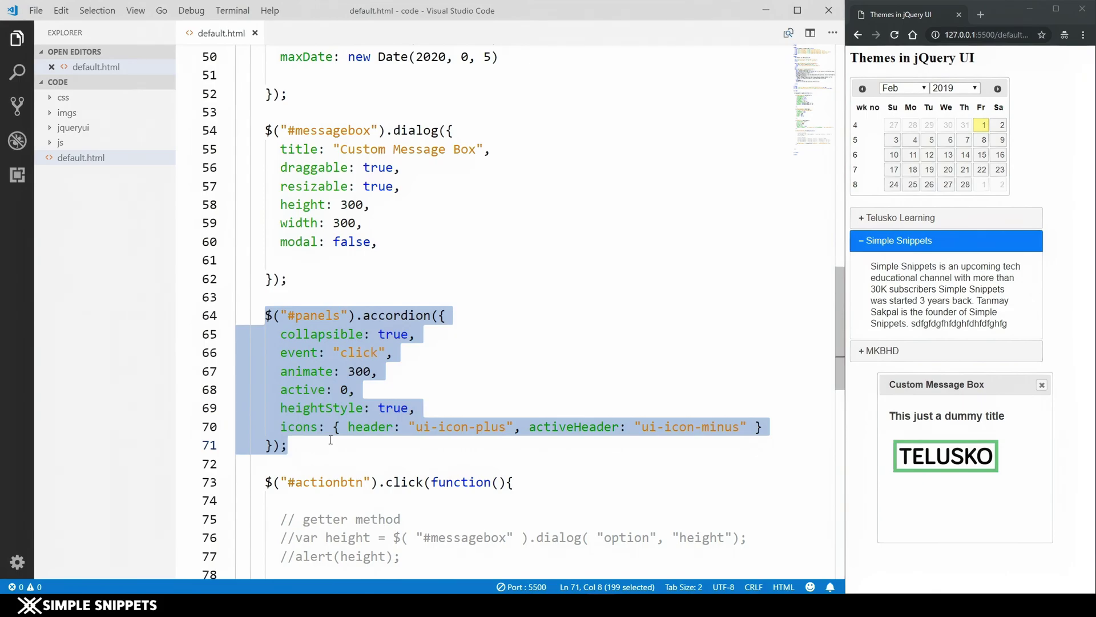
scroll(332, 439, "up", 2)
scroll(331, 439, "up", 2)
scroll(330, 440, "up", 1)
scroll(331, 439, "up", 2)
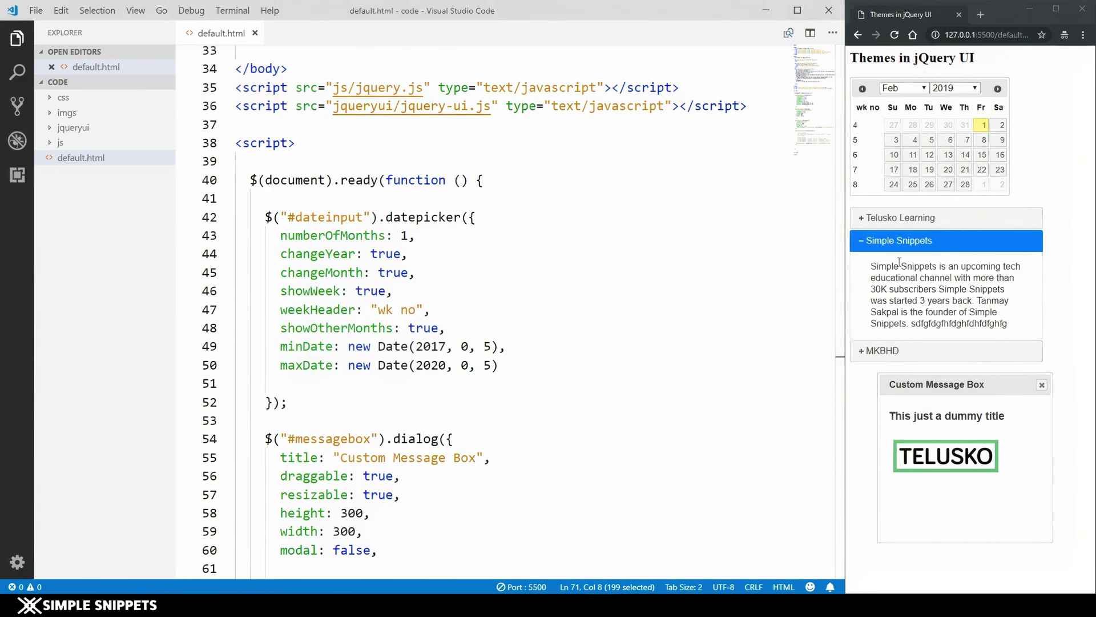
Return to ThemeRoller and try the Controlgroup Automatic option and the Second and Third tabs.
key("alt+Tab")
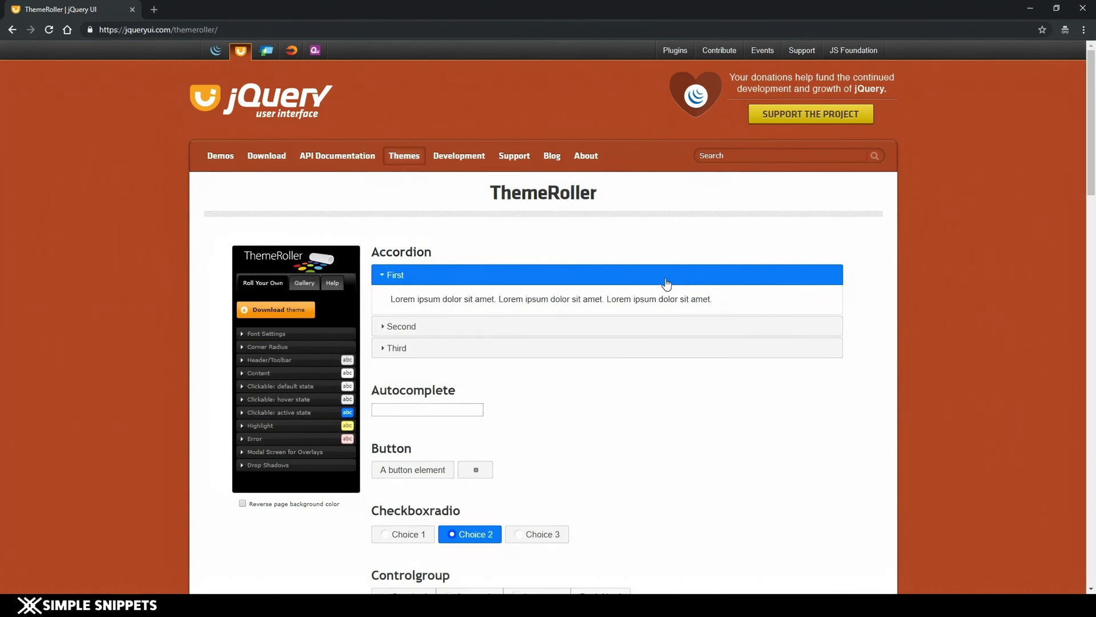
scroll(664, 283, "down", 1)
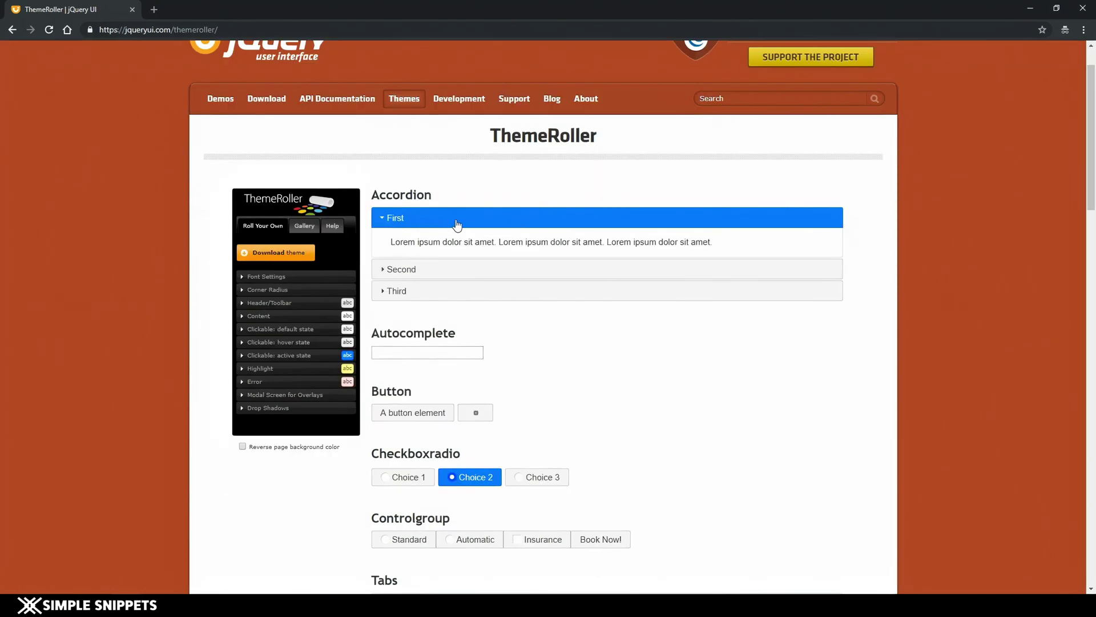
scroll(480, 257, "down", 1)
scroll(467, 149, "down", 2)
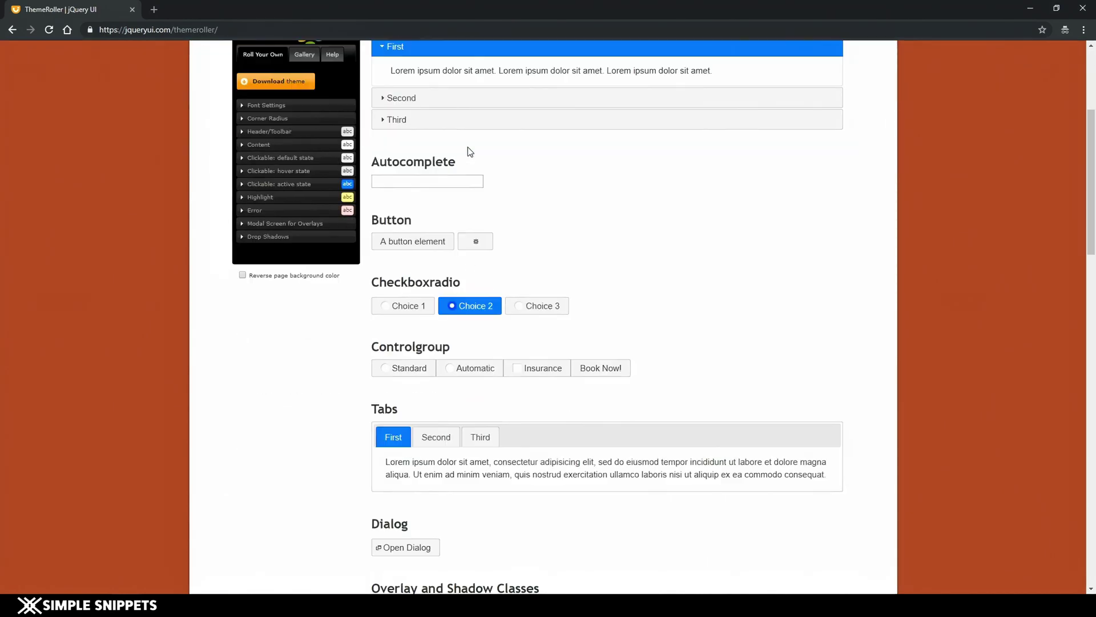
scroll(489, 166, "up", 2)
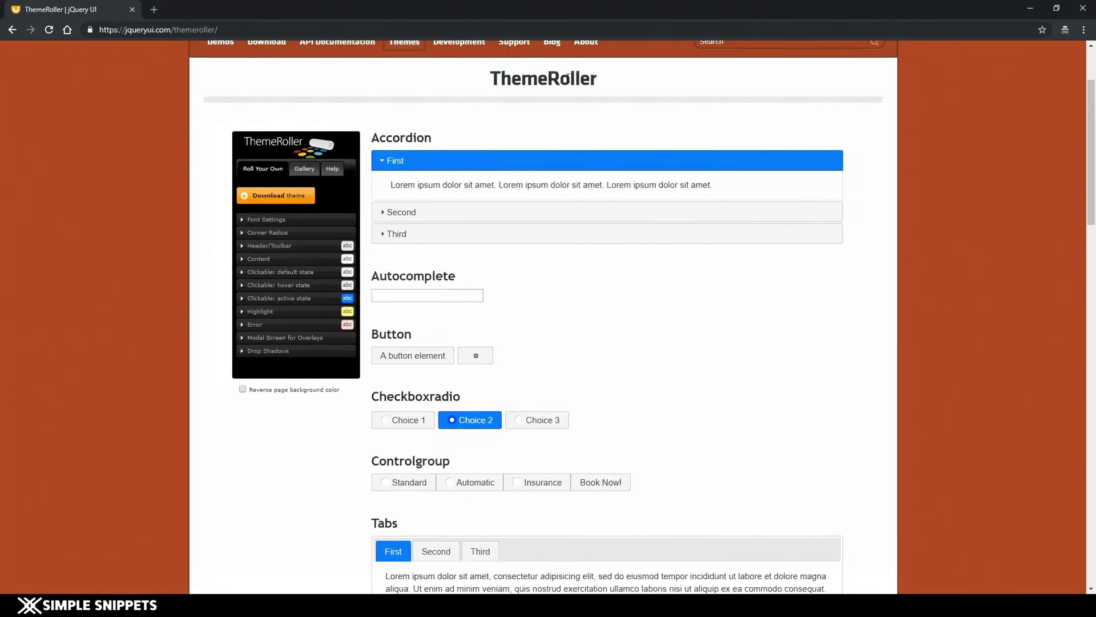
scroll(443, 195, "down", 3)
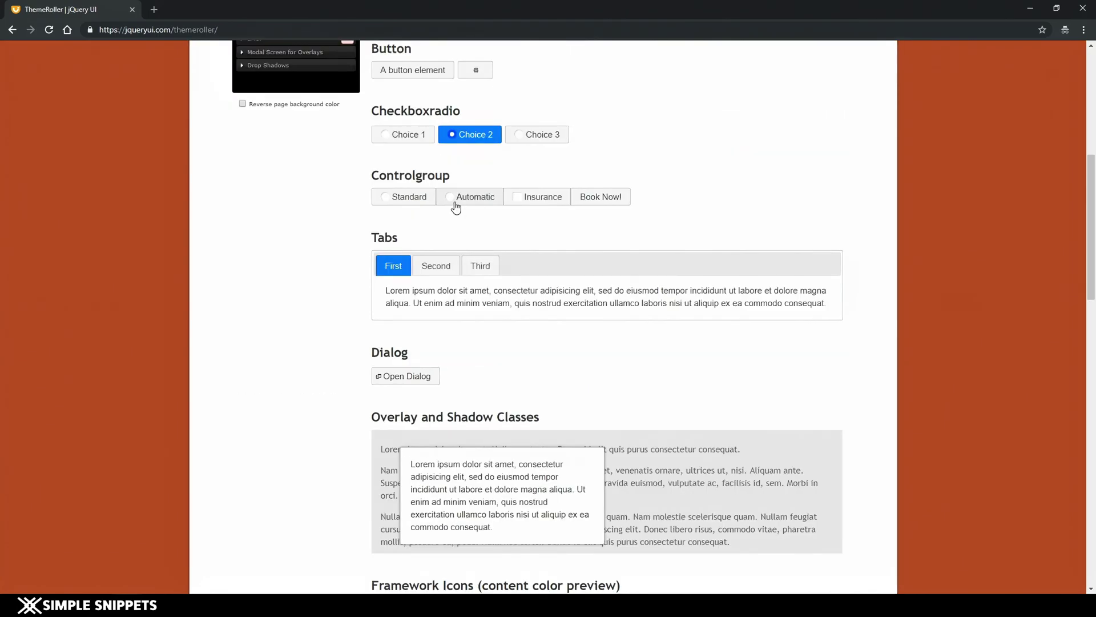
left_click(455, 202)
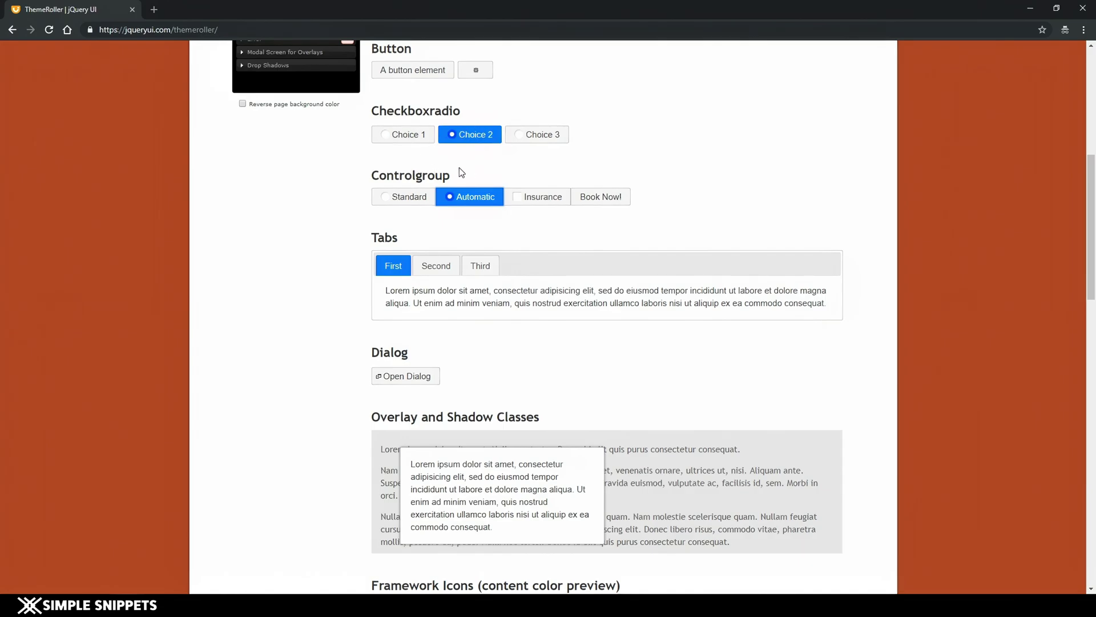
scroll(459, 172, "up", 1)
scroll(472, 157, "up", 2)
scroll(477, 162, "down", 2)
scroll(465, 237, "down", 1)
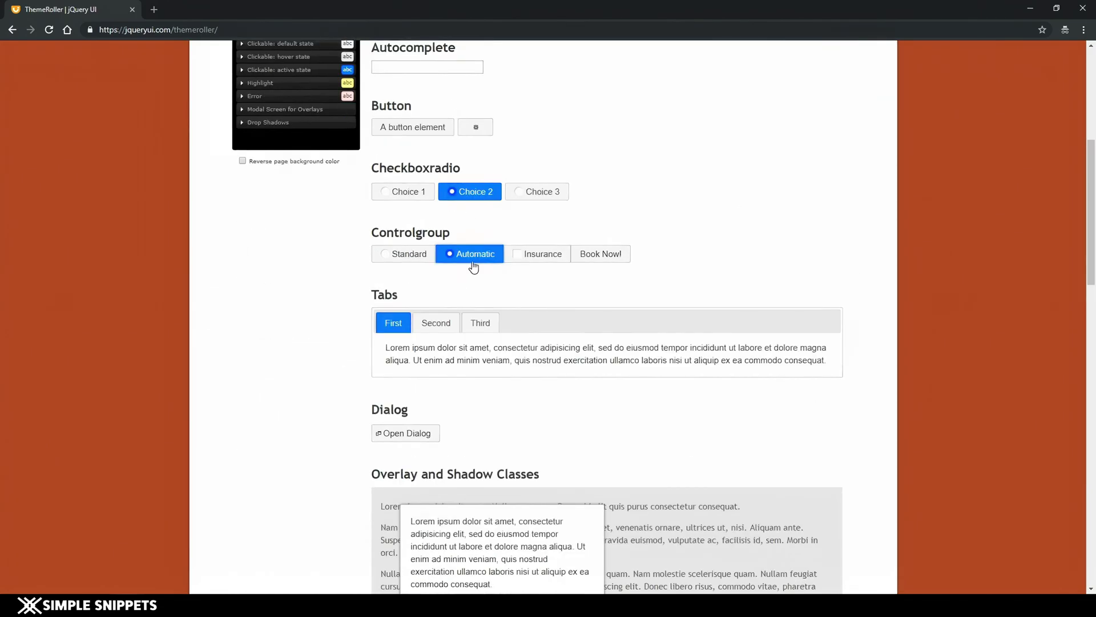
left_click(385, 192)
scroll(398, 214, "down", 2)
left_click(436, 151)
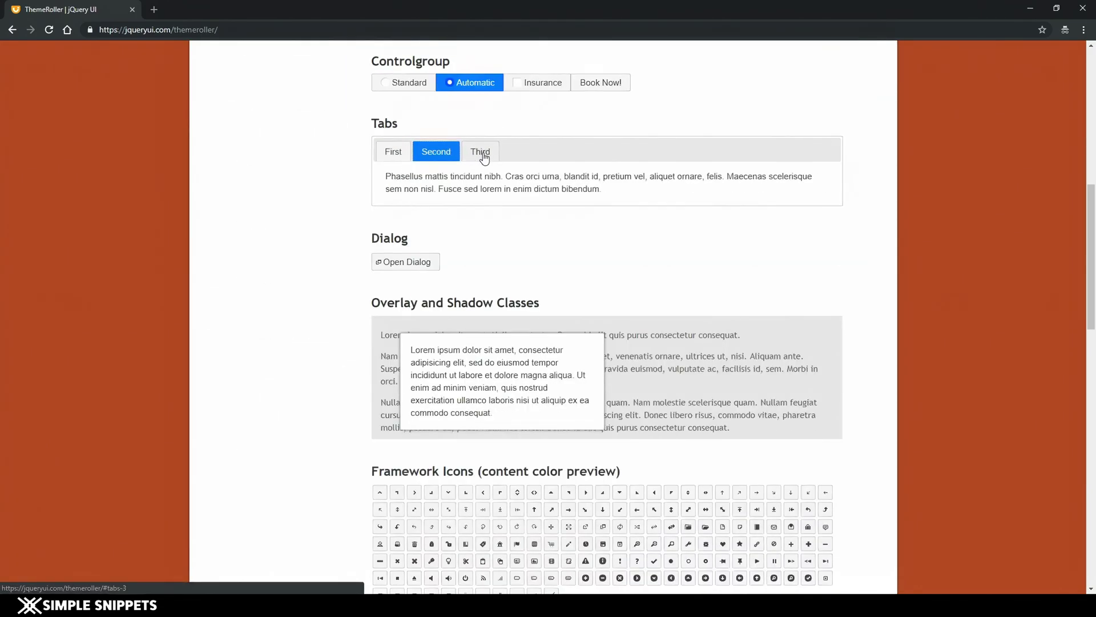
Try the sample dialog, pick February 13 in the datepicker and keep Medium in the Selectmenu.
left_click(480, 152)
left_click(407, 263)
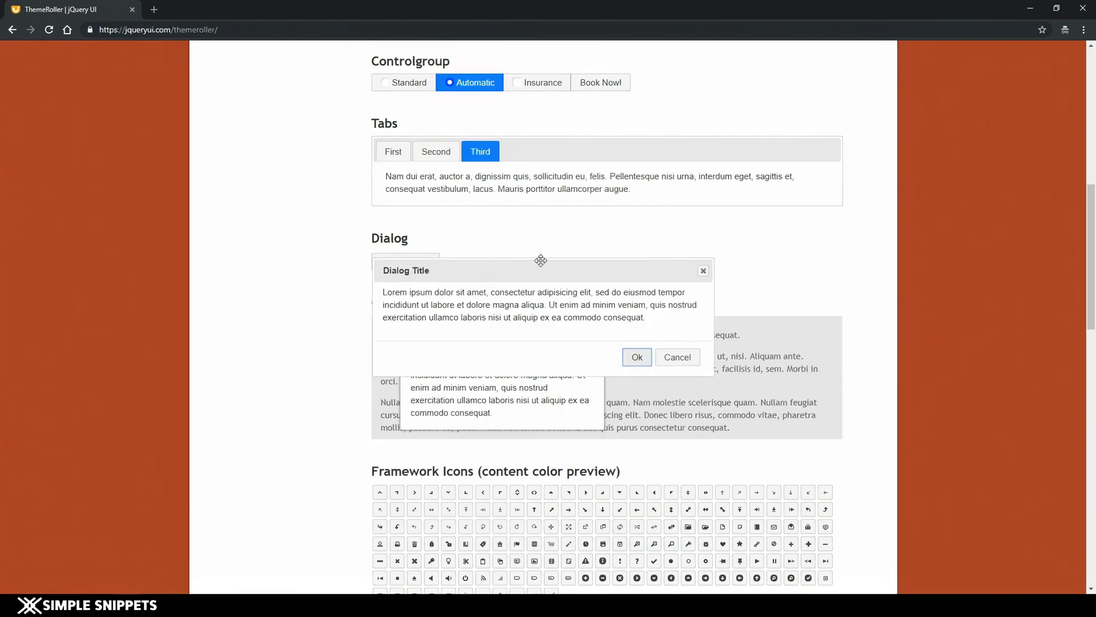
left_click(703, 270)
scroll(456, 213, "down", 3)
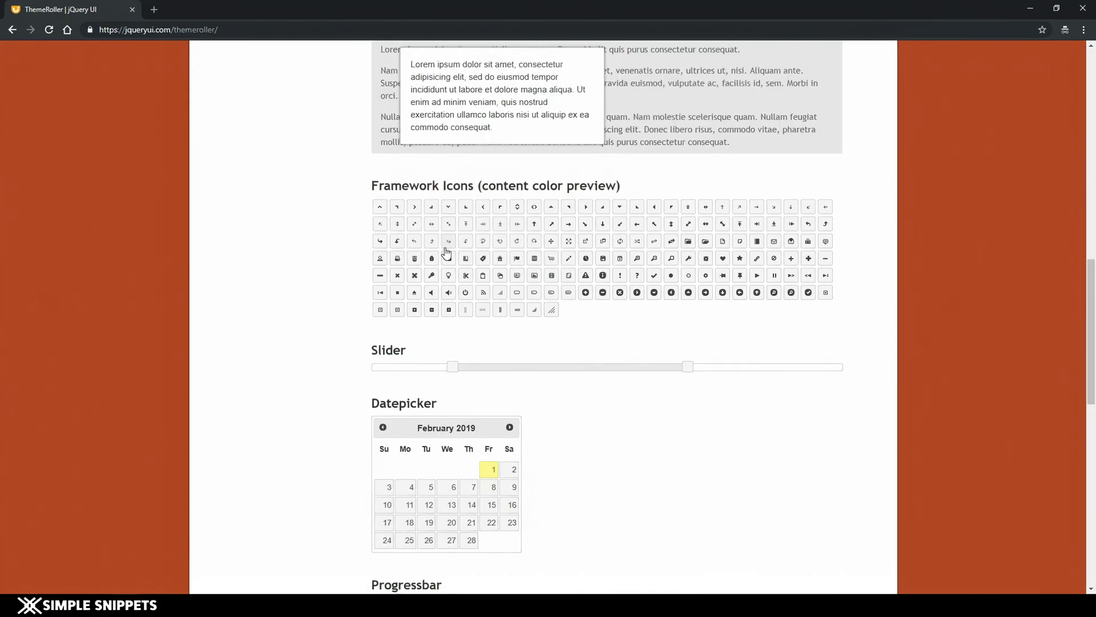
scroll(446, 254, "down", 2)
left_click(449, 333)
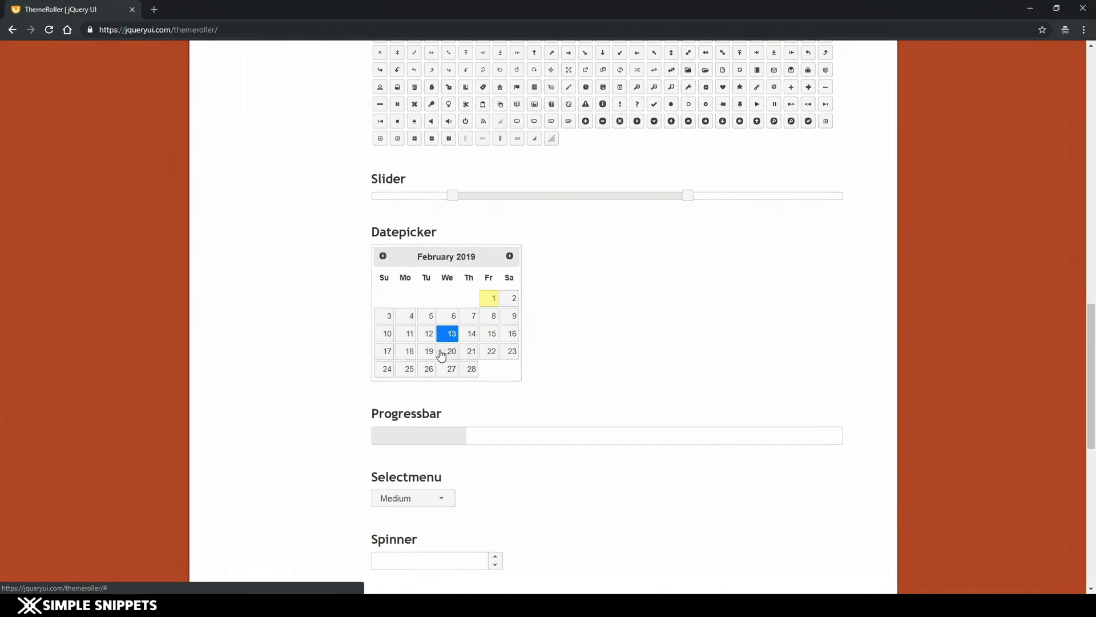
scroll(460, 353, "down", 2)
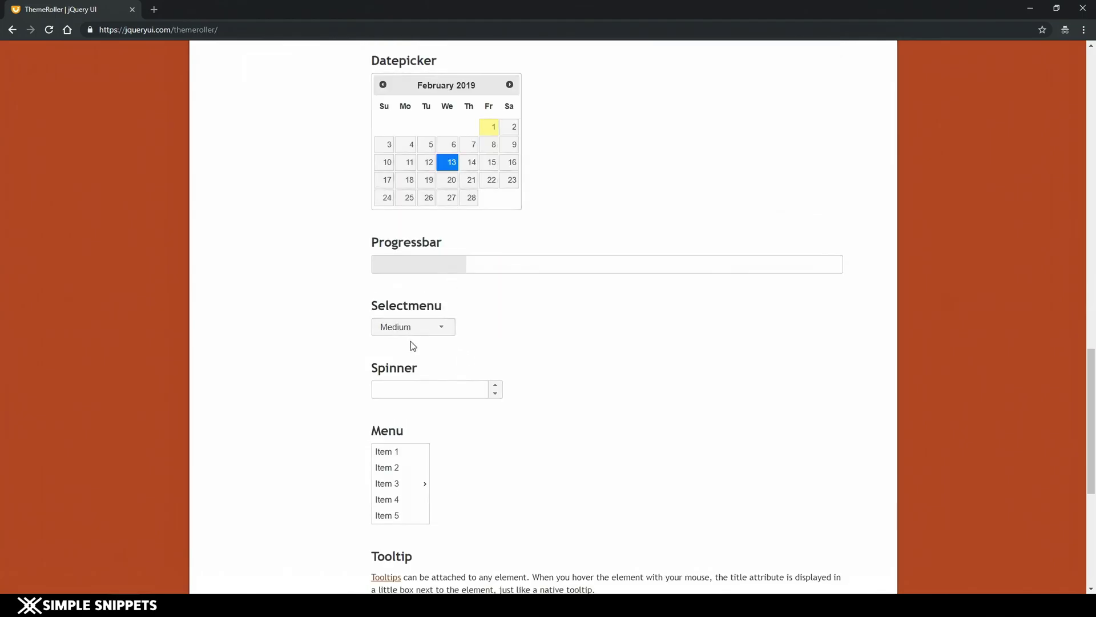
left_click(414, 327)
left_click(406, 375)
scroll(608, 312, "down", 3)
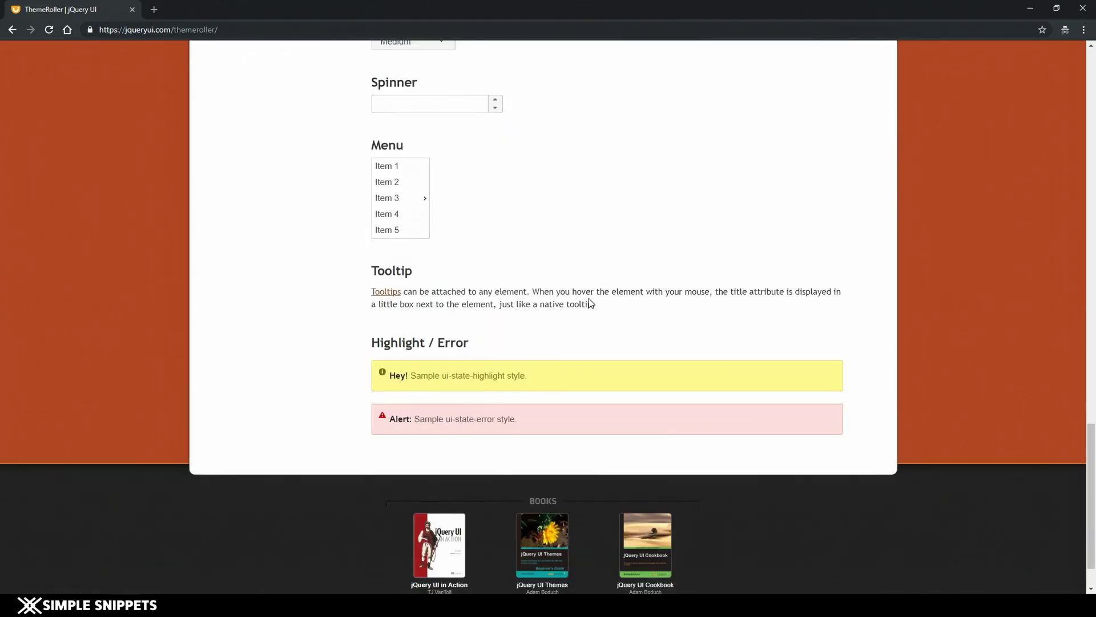
scroll(565, 320, "up", 4)
scroll(565, 319, "up", 4)
scroll(565, 319, "up", 4)
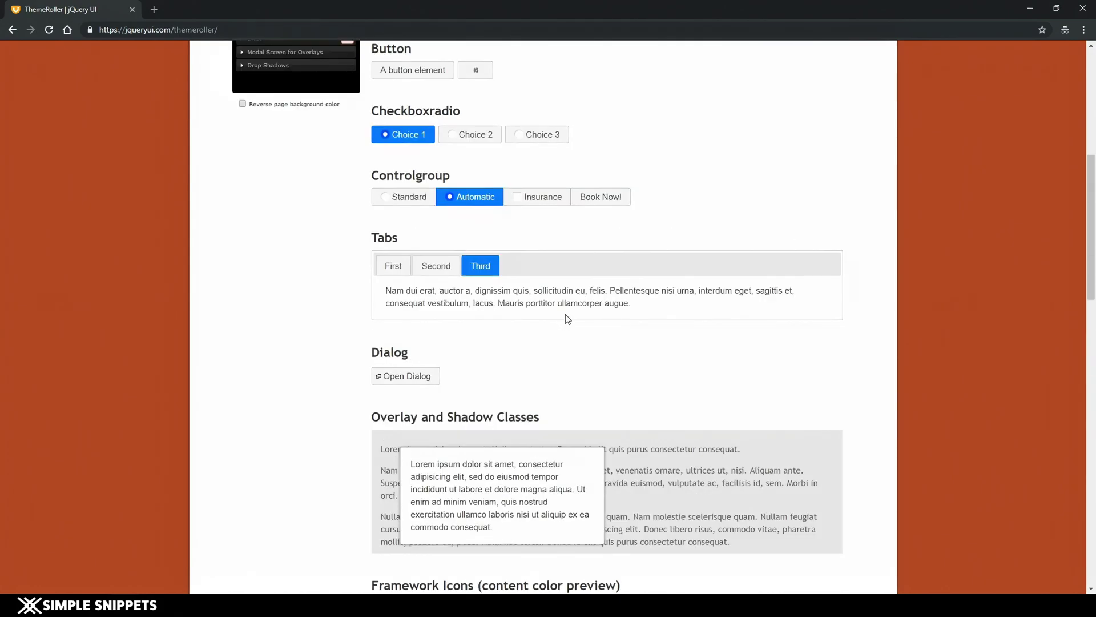
scroll(565, 319, "up", 4)
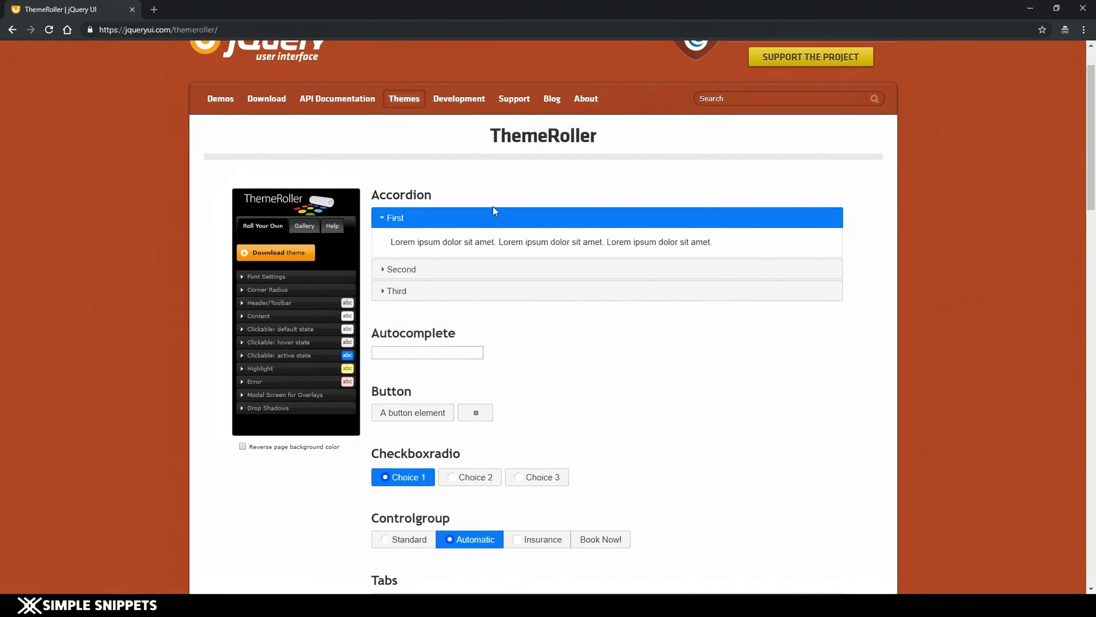
scroll(499, 196, "up", 1)
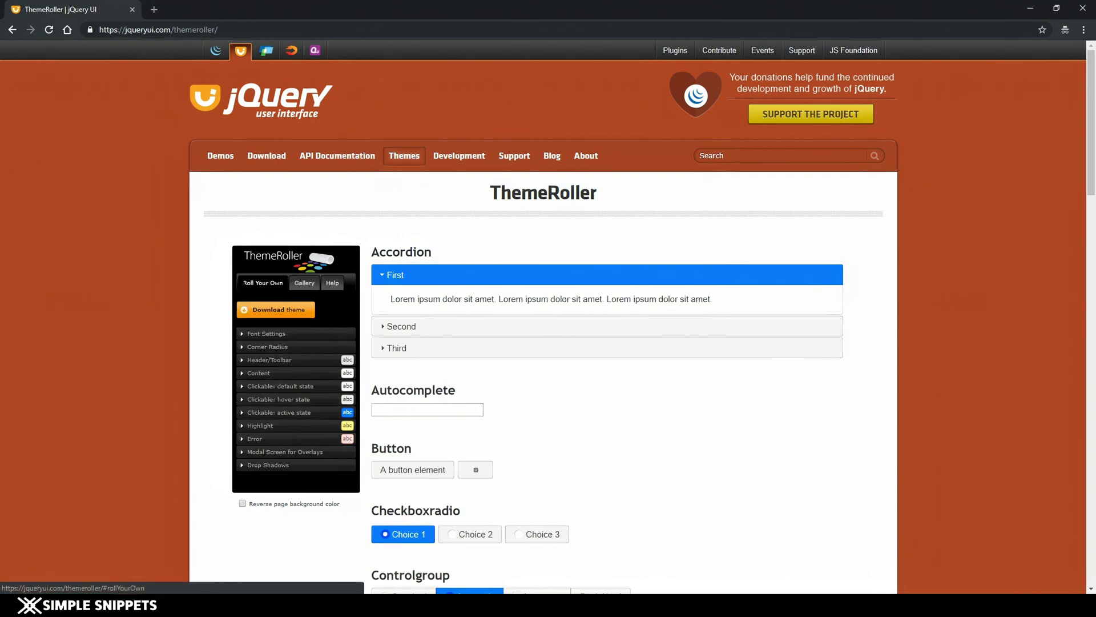
left_click(243, 283)
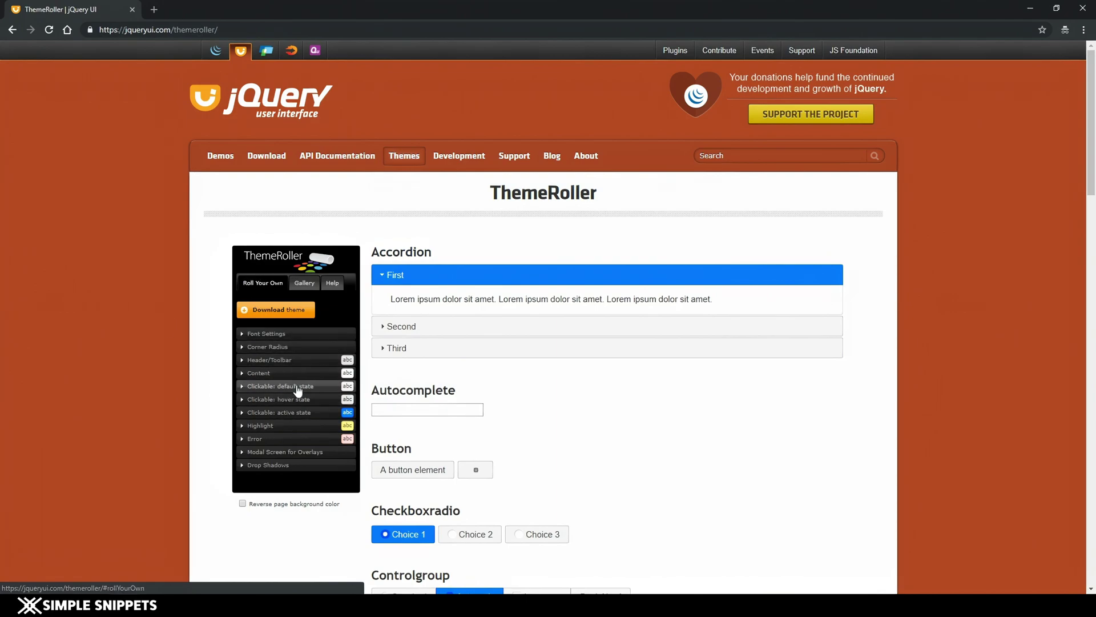
left_click(251, 336)
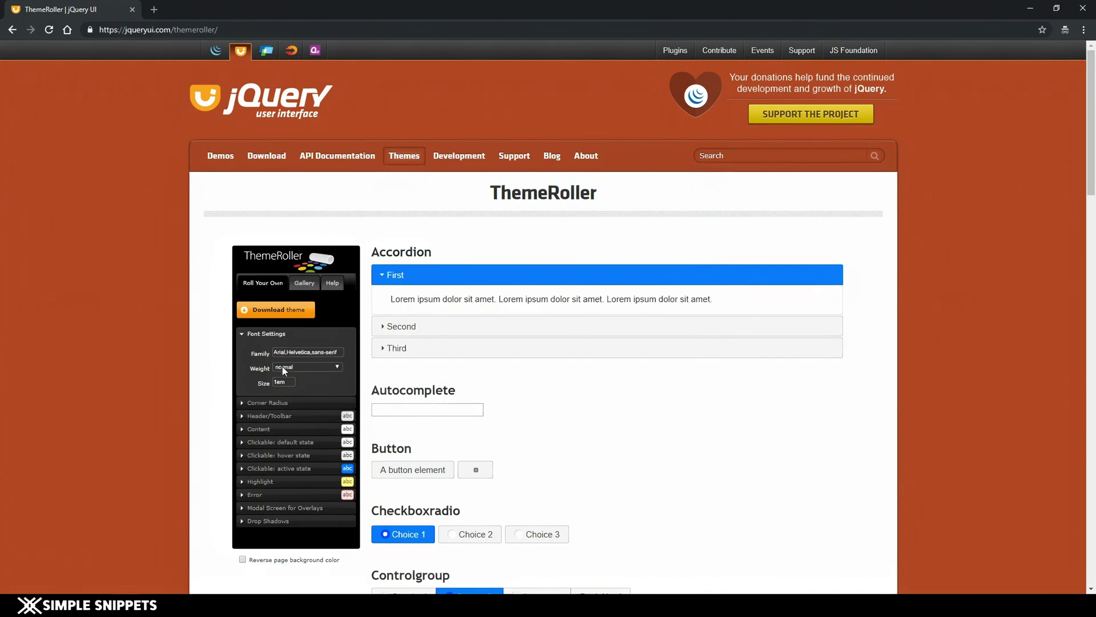
left_click(267, 402)
scroll(271, 410, "down", 2)
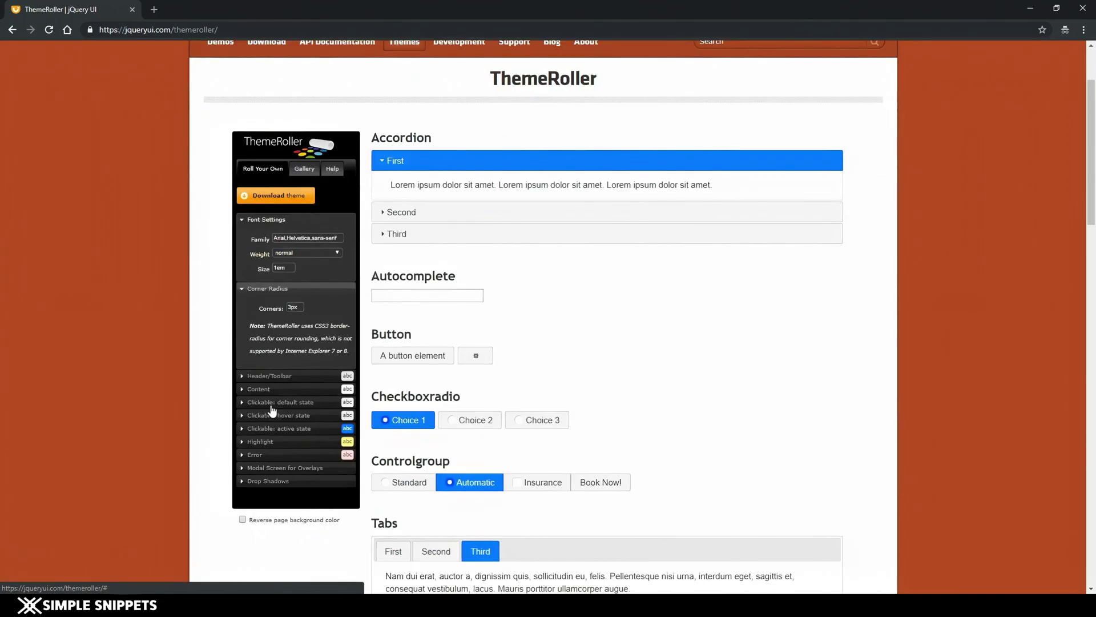
left_click(271, 376)
scroll(272, 378, "down", 2)
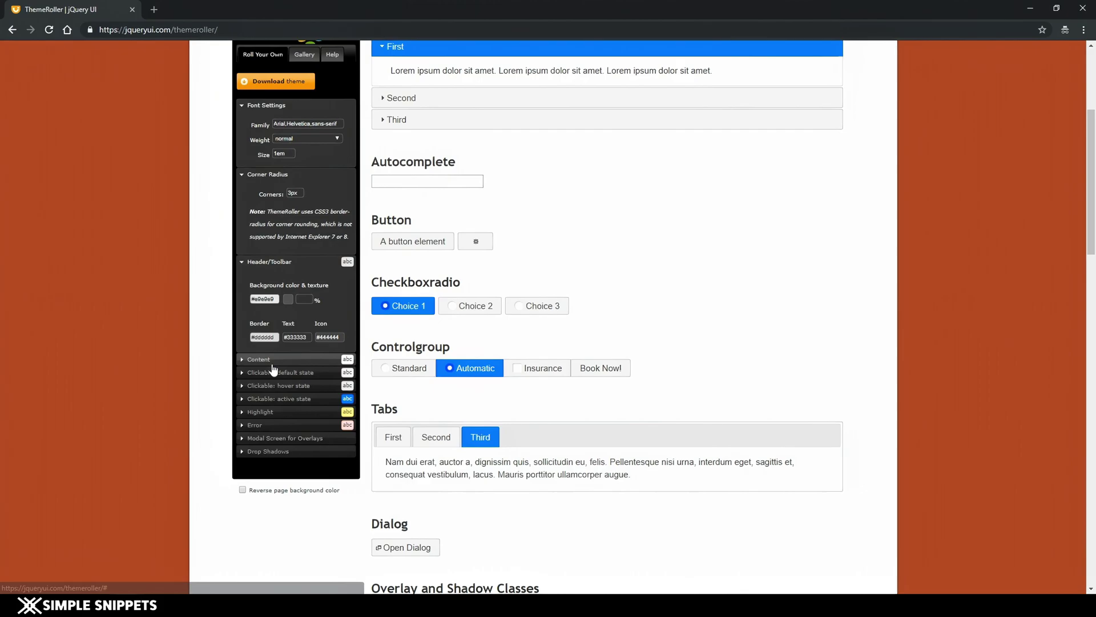
left_click(272, 369)
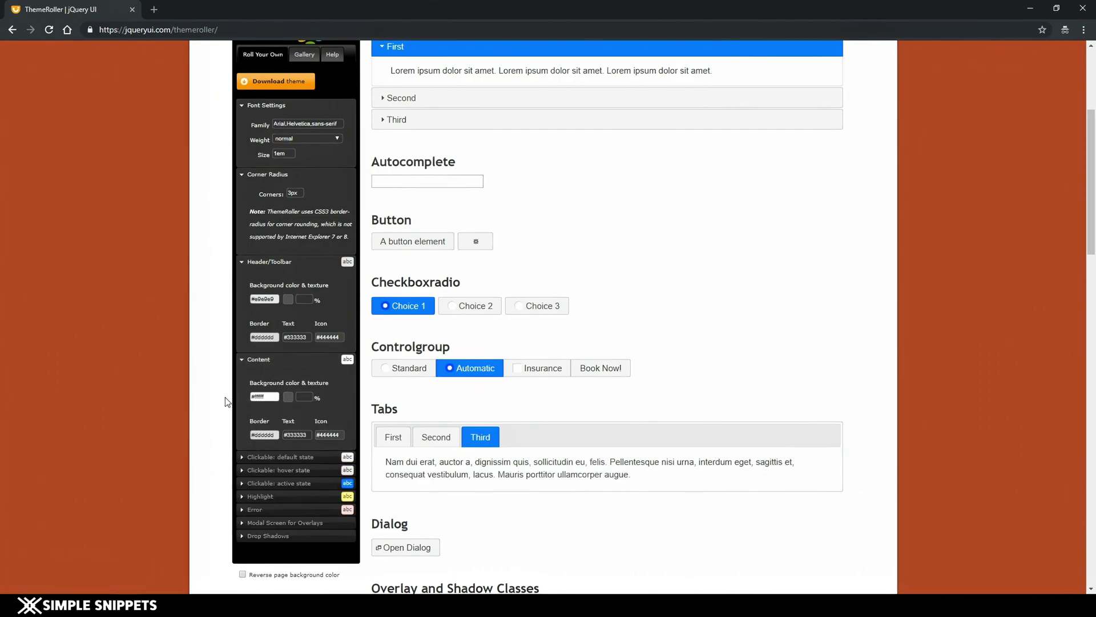
scroll(224, 397, "up", 4)
left_click(244, 333)
left_click(244, 347)
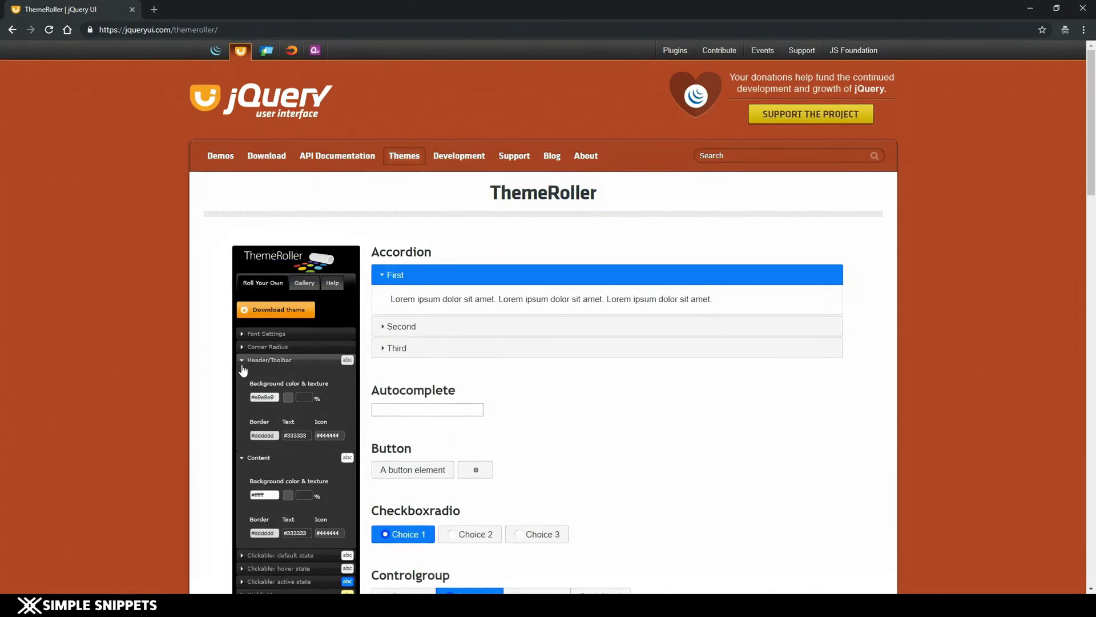
left_click(243, 360)
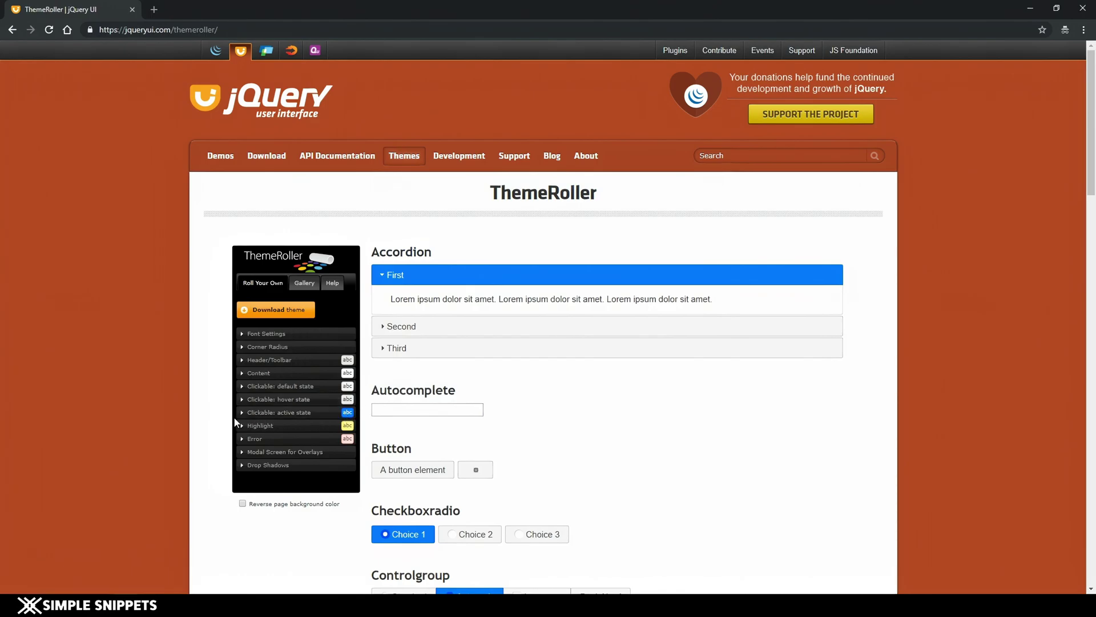
Set the Clickable active-state background to a dark green hex value and collapse the section.
left_click(274, 413)
scroll(261, 422, "down", 1)
left_click(274, 395)
left_click(288, 434)
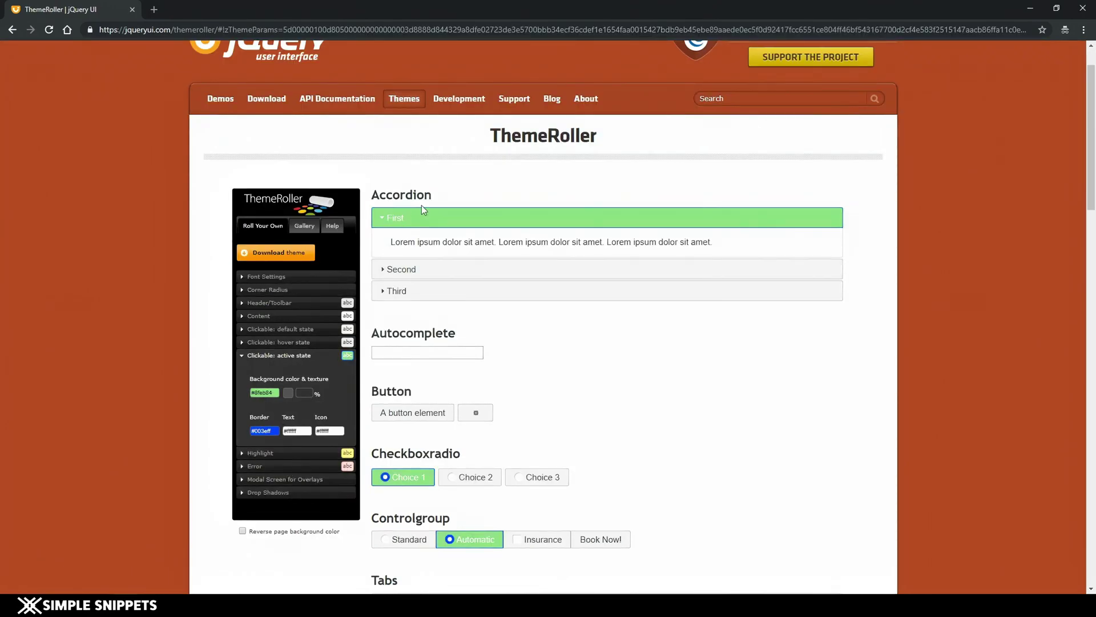
left_click(269, 393)
type("0")
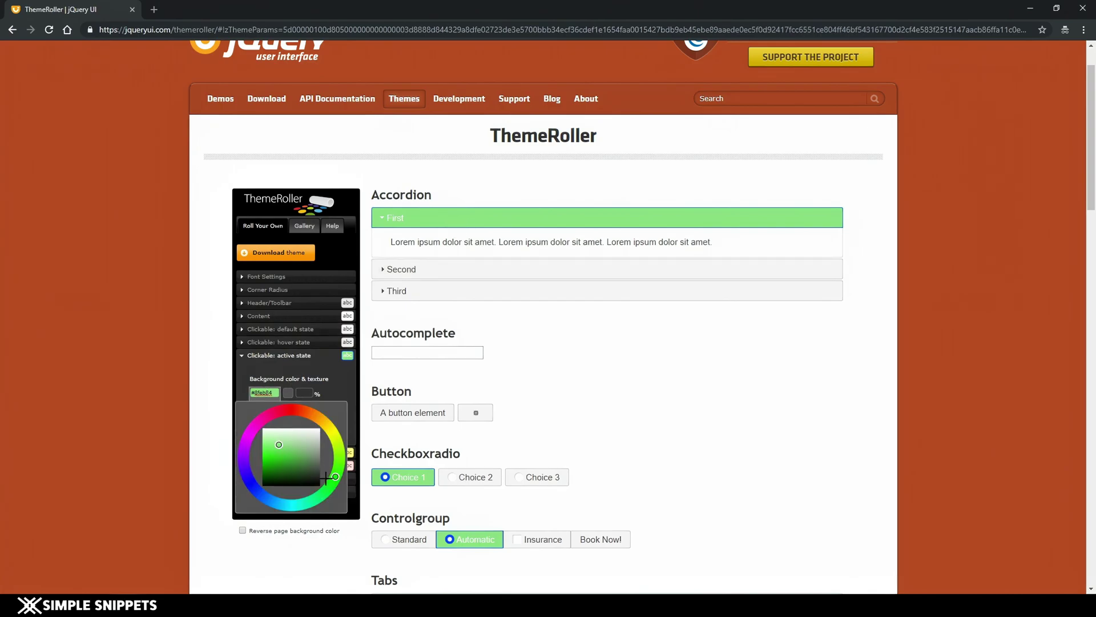
scroll(485, 227, "down", 5)
scroll(468, 176, "up", 4)
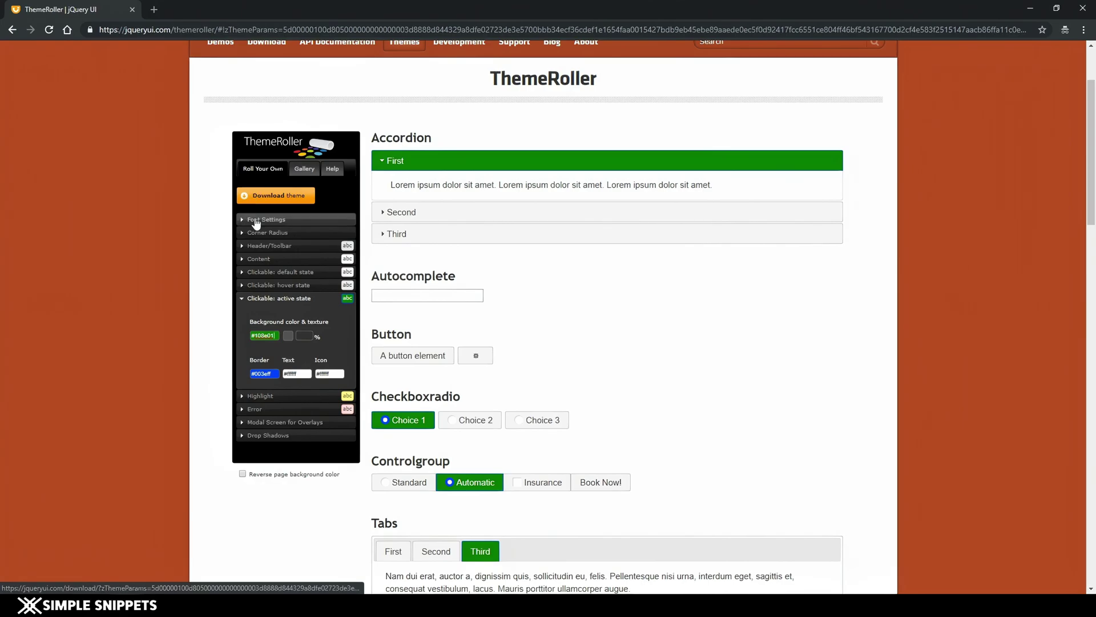
left_click(242, 299)
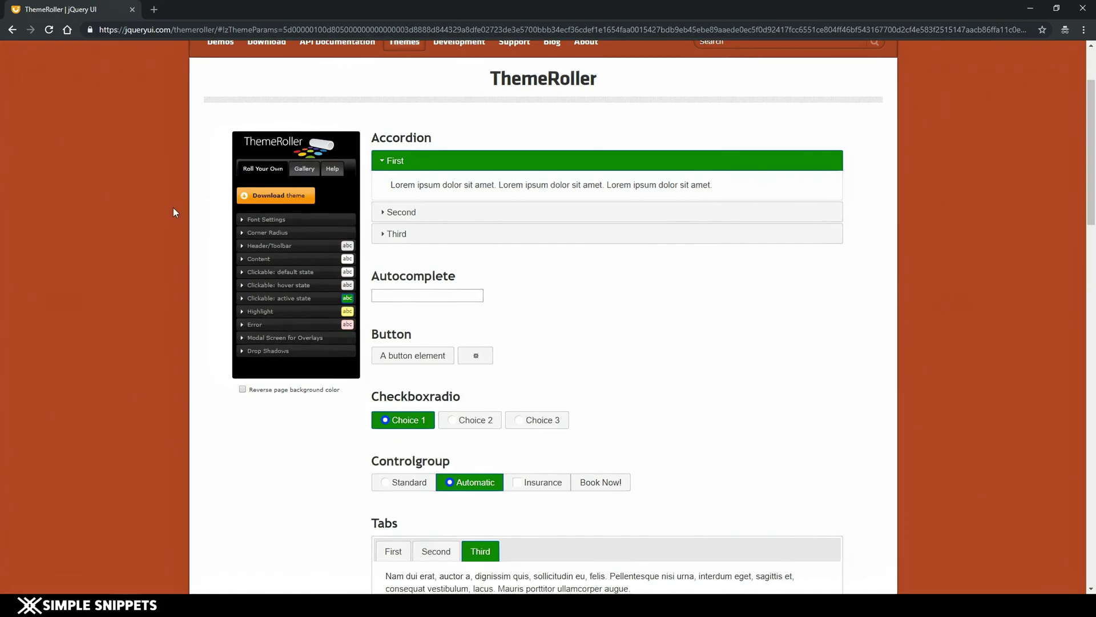
In the Gallery, preview the Base and UI lightness themes, then apply Eggplant.
key("ctrl+plus")
key("ctrl+plus")
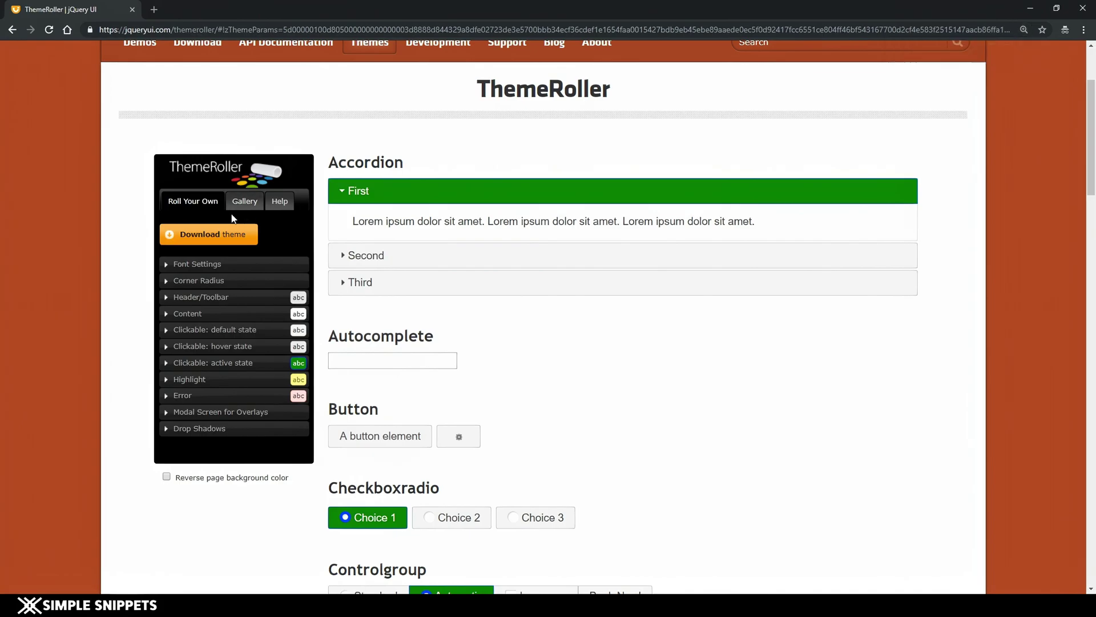
left_click(245, 203)
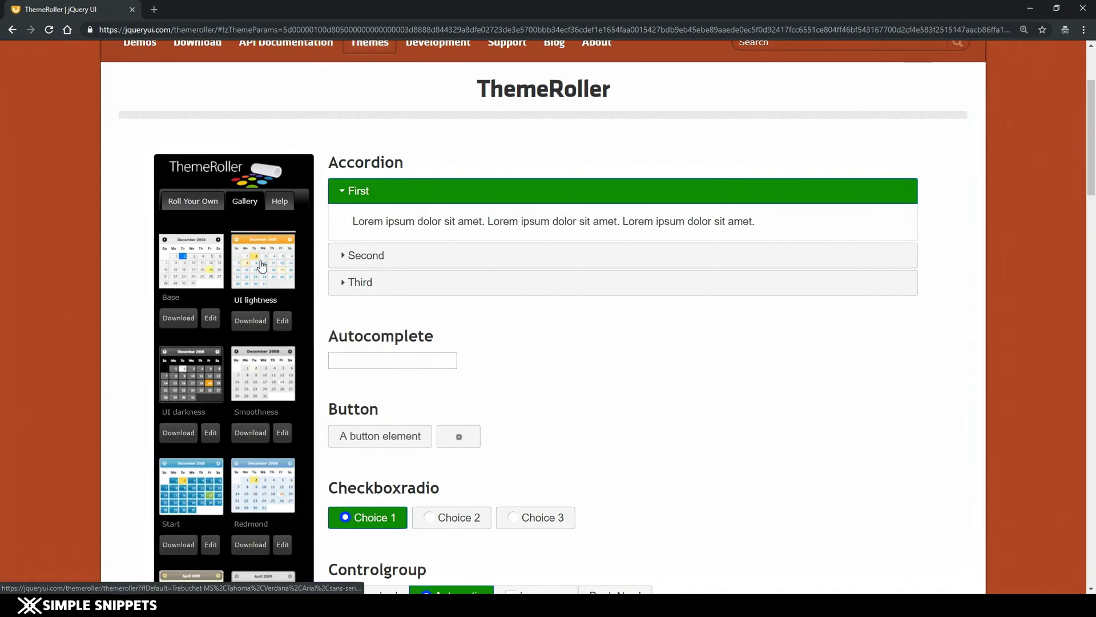
left_click(188, 257)
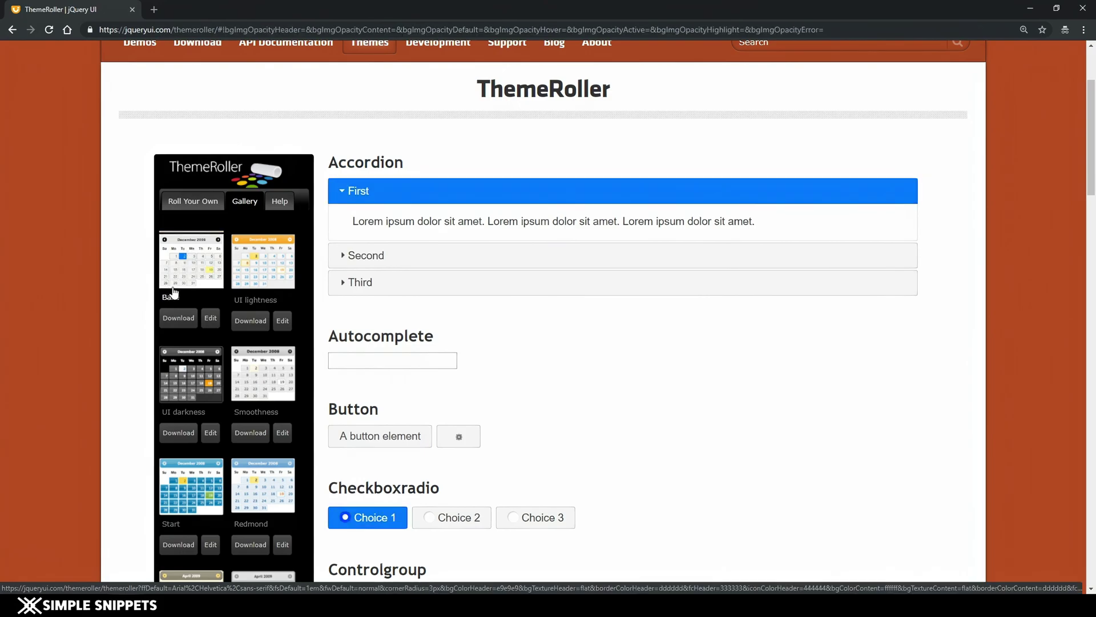
scroll(481, 229, "down", 5)
scroll(472, 274, "down", 3)
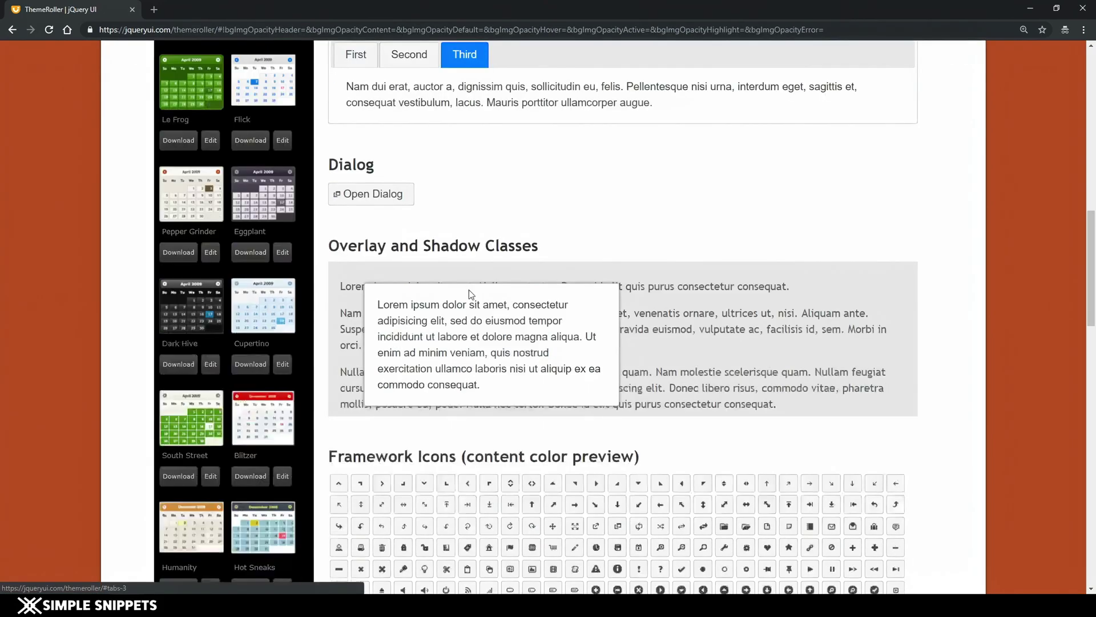
scroll(469, 290, "up", 7)
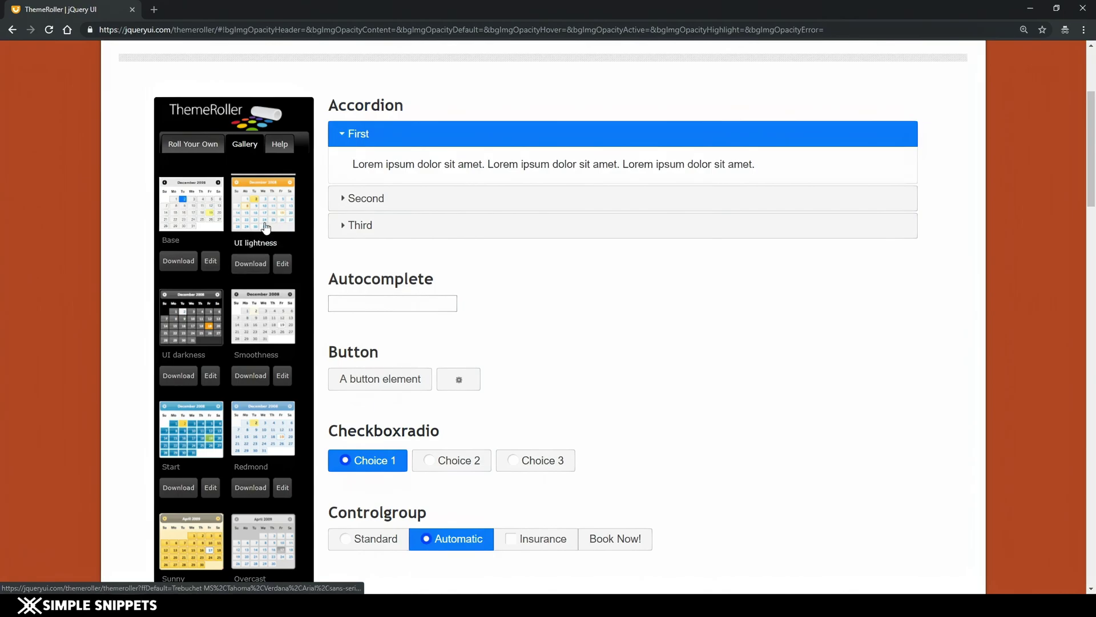
left_click(264, 207)
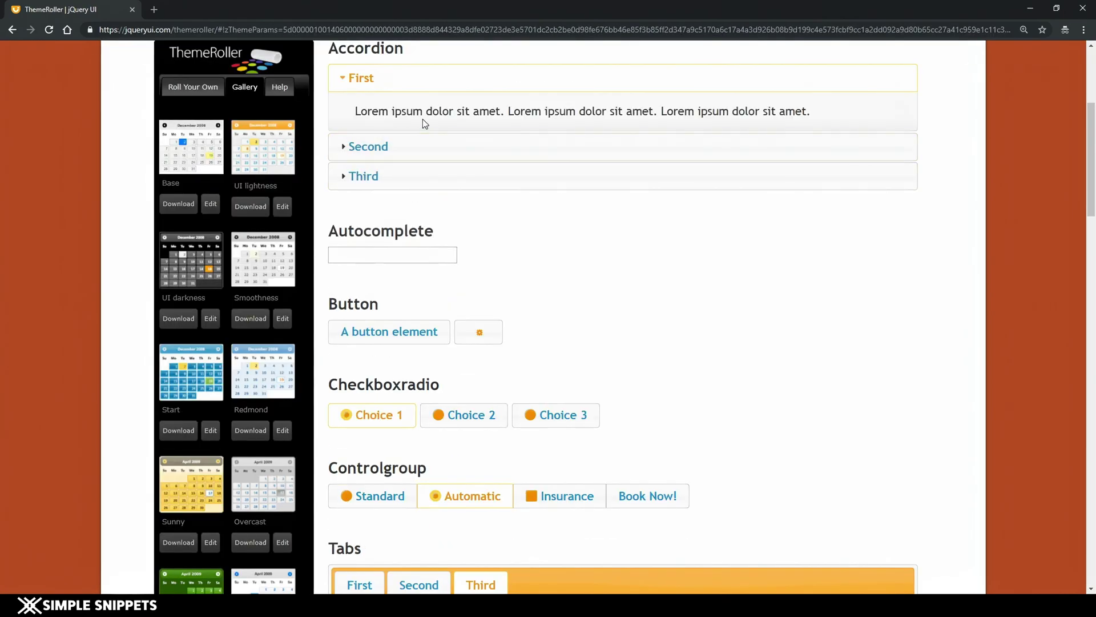
scroll(423, 122, "up", 1)
left_click(418, 194)
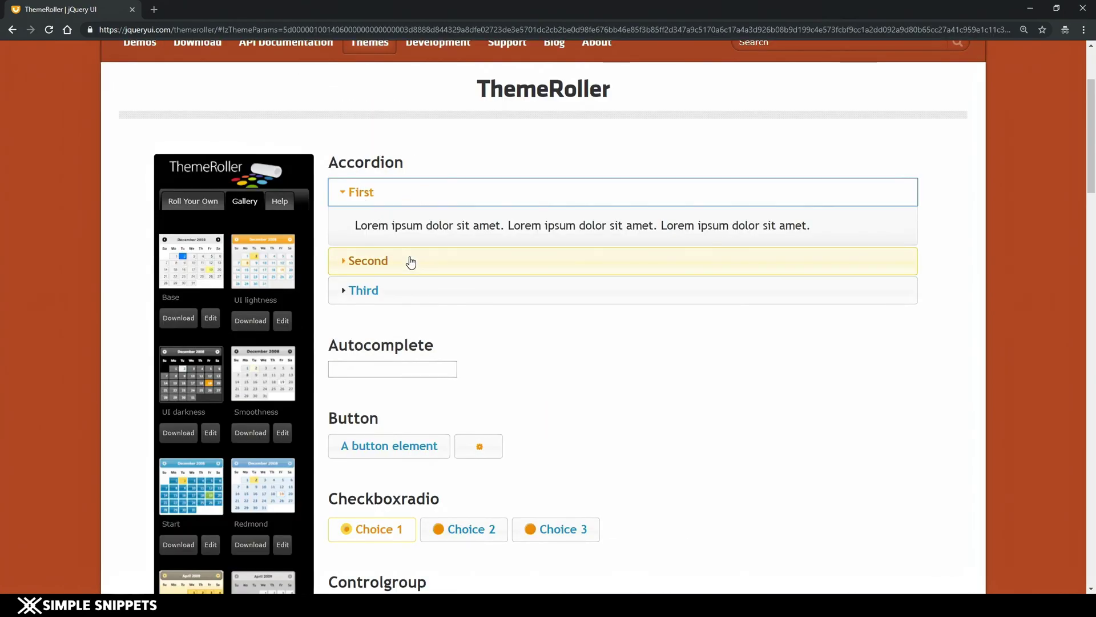
scroll(411, 261, "down", 3)
scroll(409, 253, "down", 2)
scroll(533, 300, "down", 3)
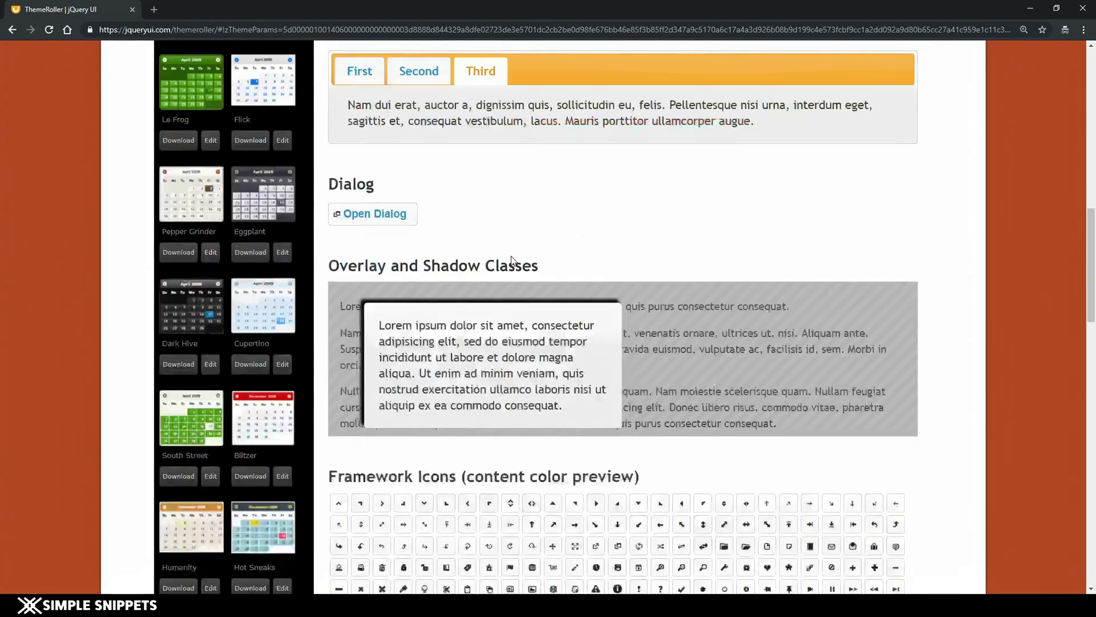
scroll(513, 302, "down", 5)
left_click_drag(432, 304, 552, 303)
scroll(451, 382, "down", 2)
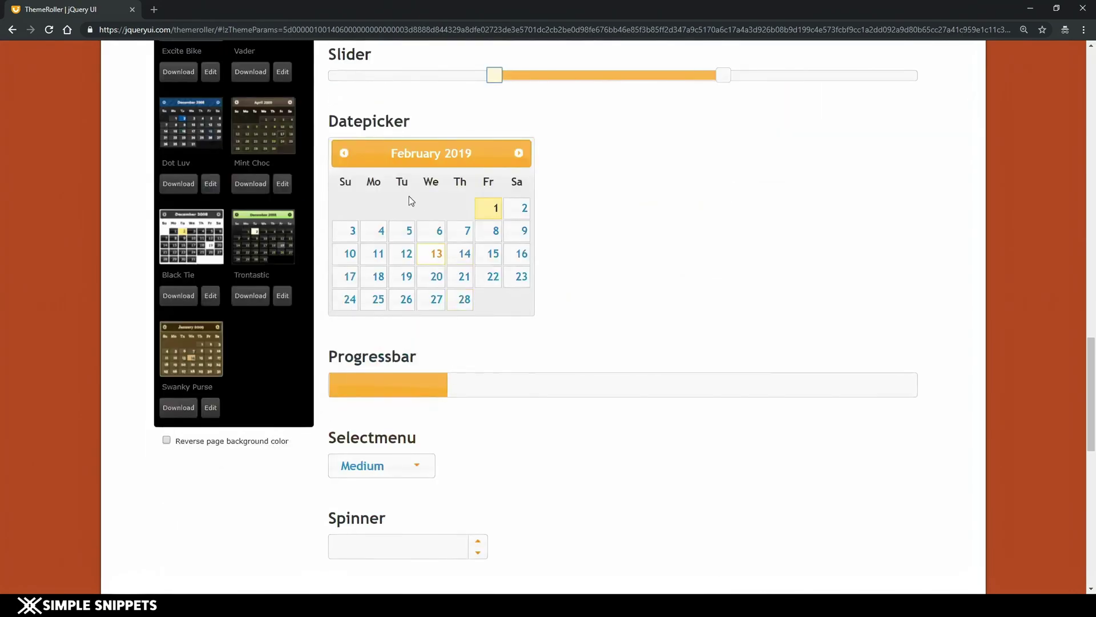
scroll(415, 311, "up", 1)
scroll(416, 310, "up", 6)
scroll(401, 316, "up", 3)
scroll(400, 315, "up", 1)
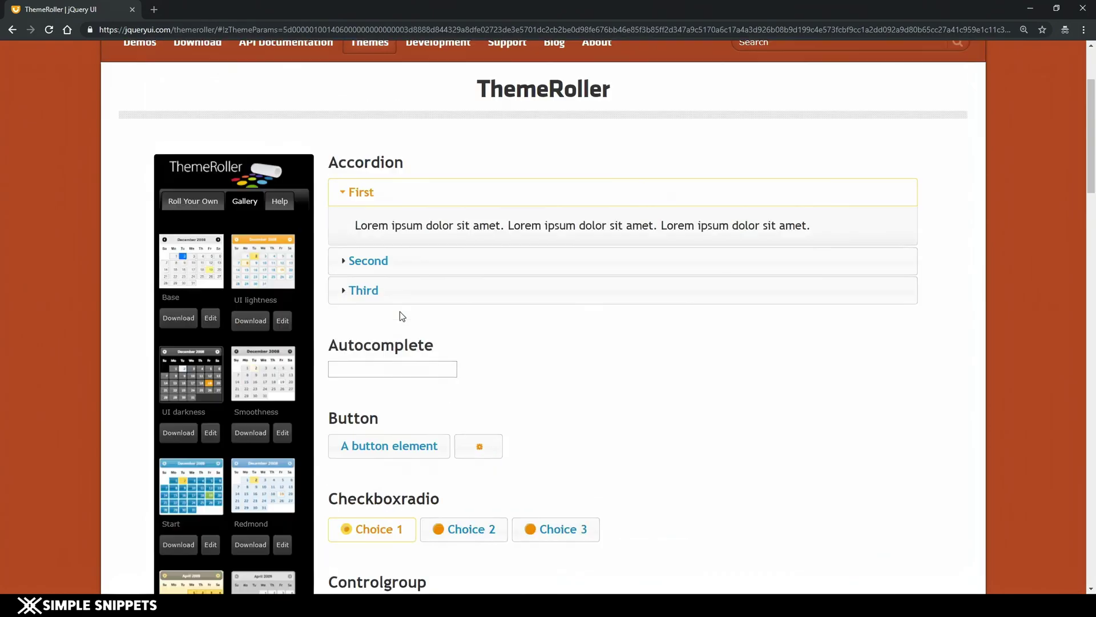
scroll(306, 226, "down", 1)
scroll(195, 200, "down", 1)
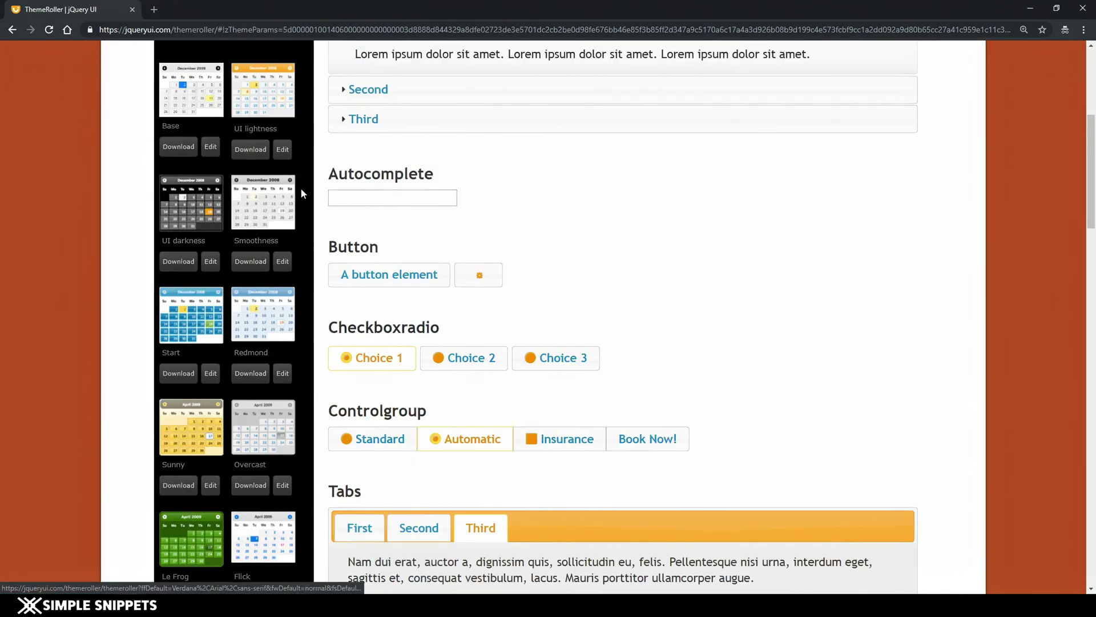
scroll(258, 201, "down", 1)
scroll(254, 194, "down", 1)
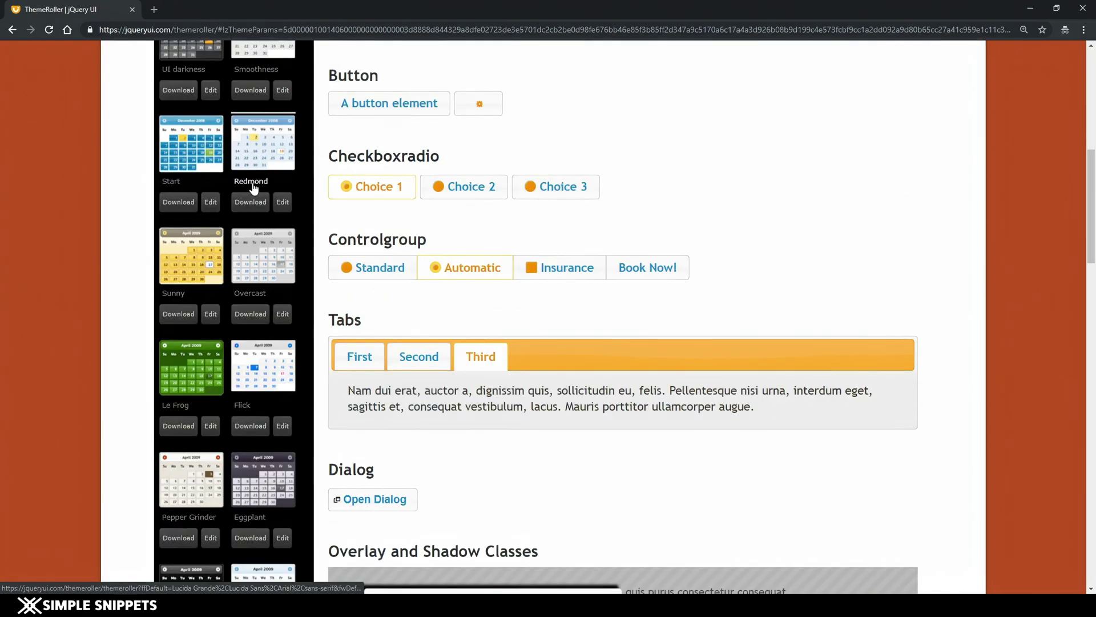
scroll(251, 171, "up", 1)
scroll(246, 176, "down", 3)
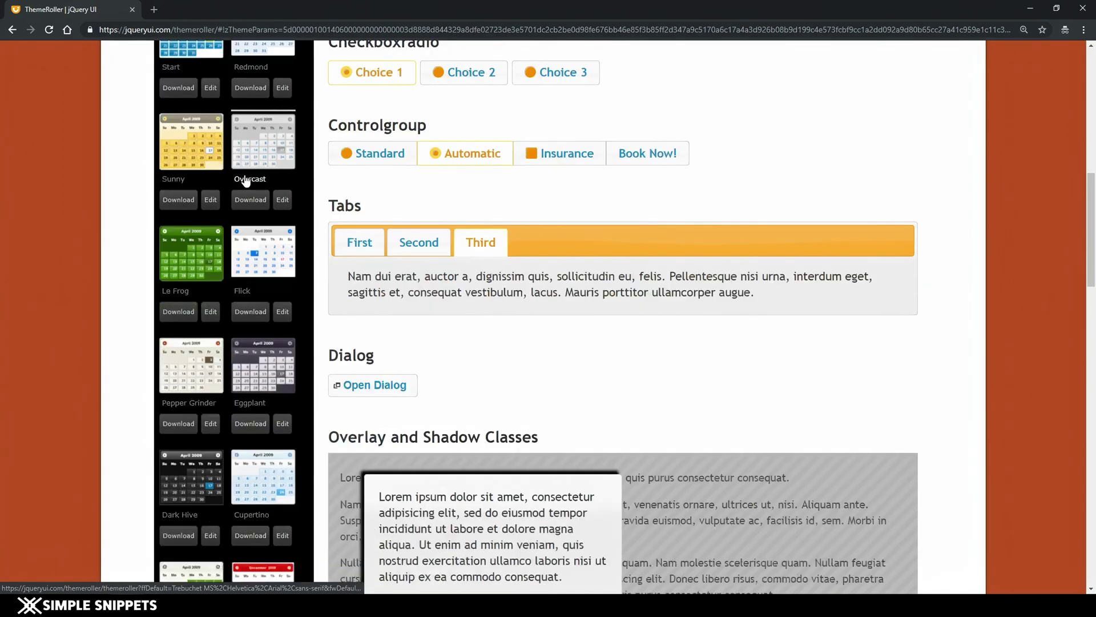
scroll(245, 177, "down", 2)
scroll(170, 219, "down", 1)
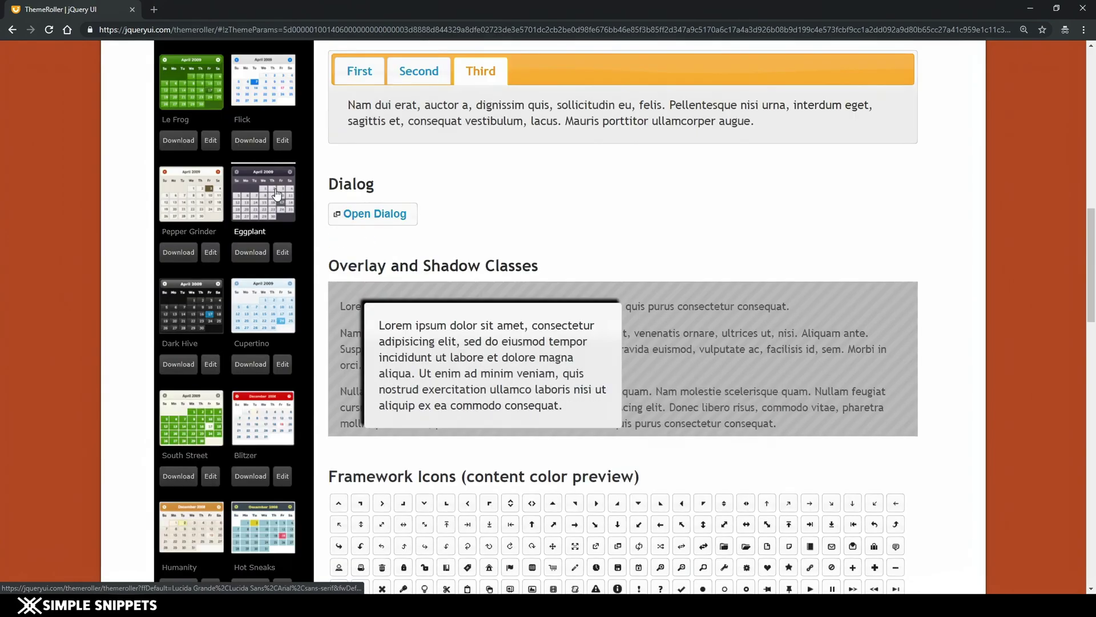
left_click(261, 214)
scroll(532, 204, "up", 2)
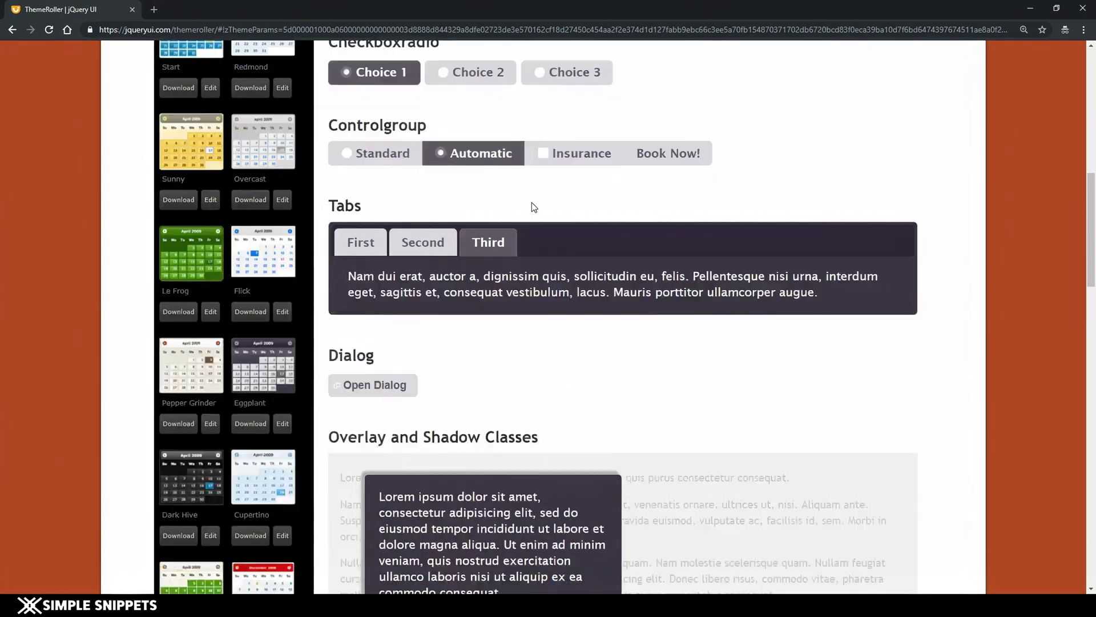
scroll(531, 204, "up", 4)
scroll(491, 184, "up", 1)
scroll(482, 175, "up", 2)
scroll(435, 246, "down", 3)
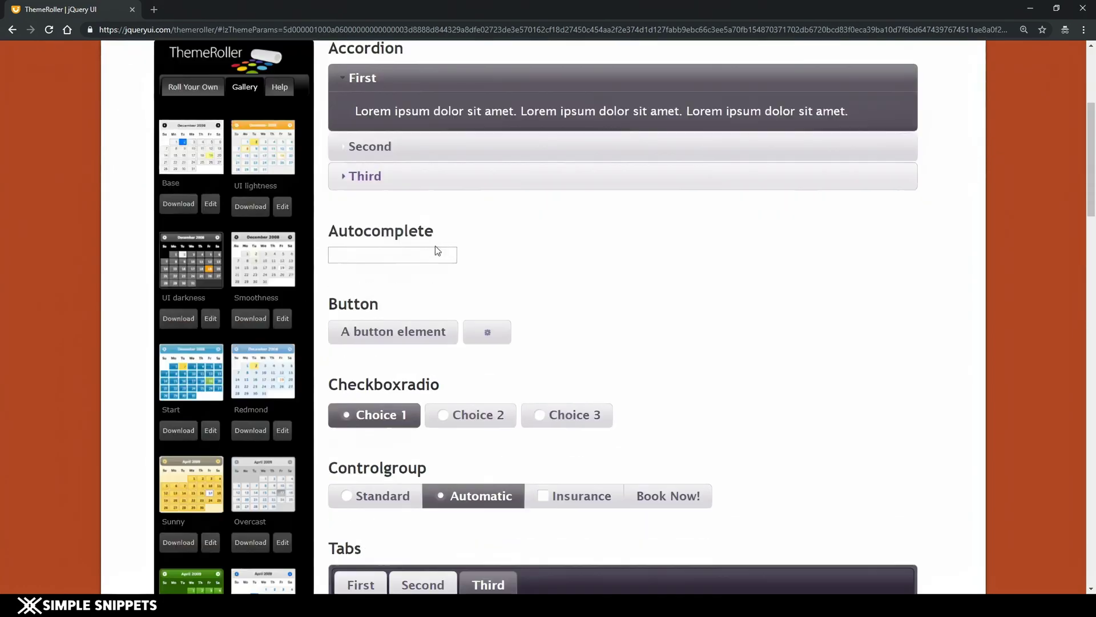
scroll(326, 287, "down", 3)
scroll(257, 354, "down", 1)
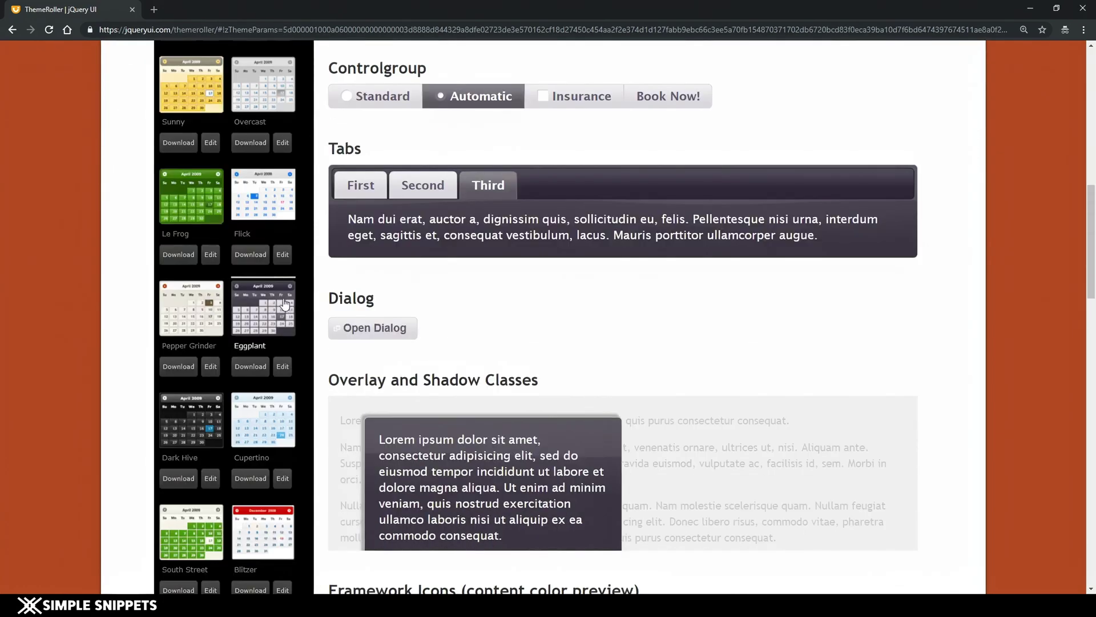
Download the jQuery UI 1.12.1 package with all components and the Eggplant theme as a zip.
left_click(251, 367)
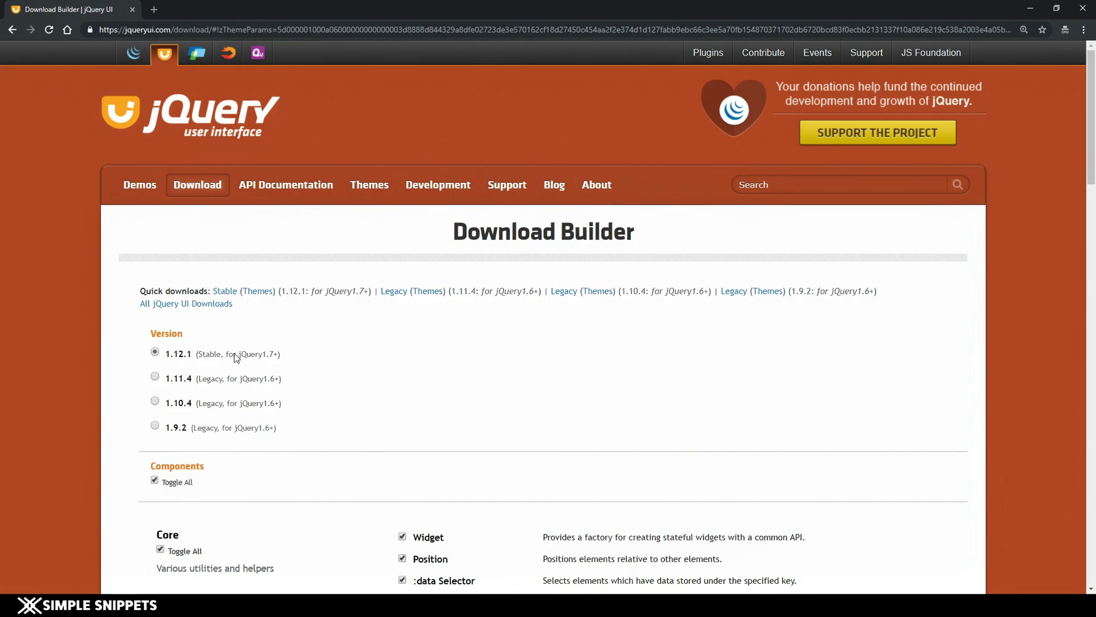
scroll(364, 351, "down", 3)
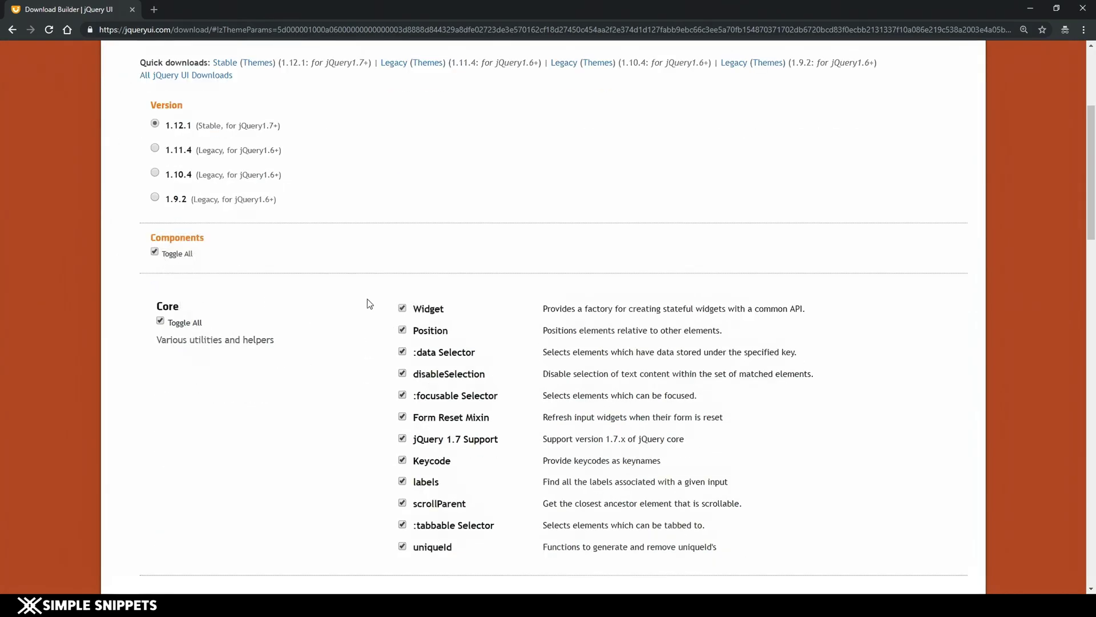
scroll(339, 334, "down", 1)
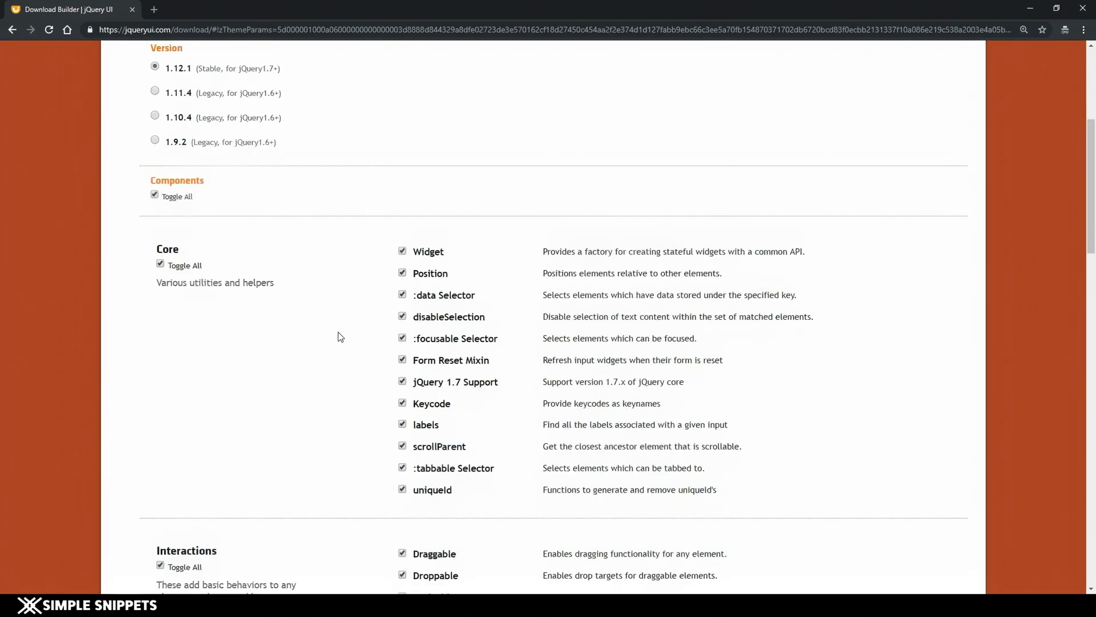
scroll(339, 333, "down", 1)
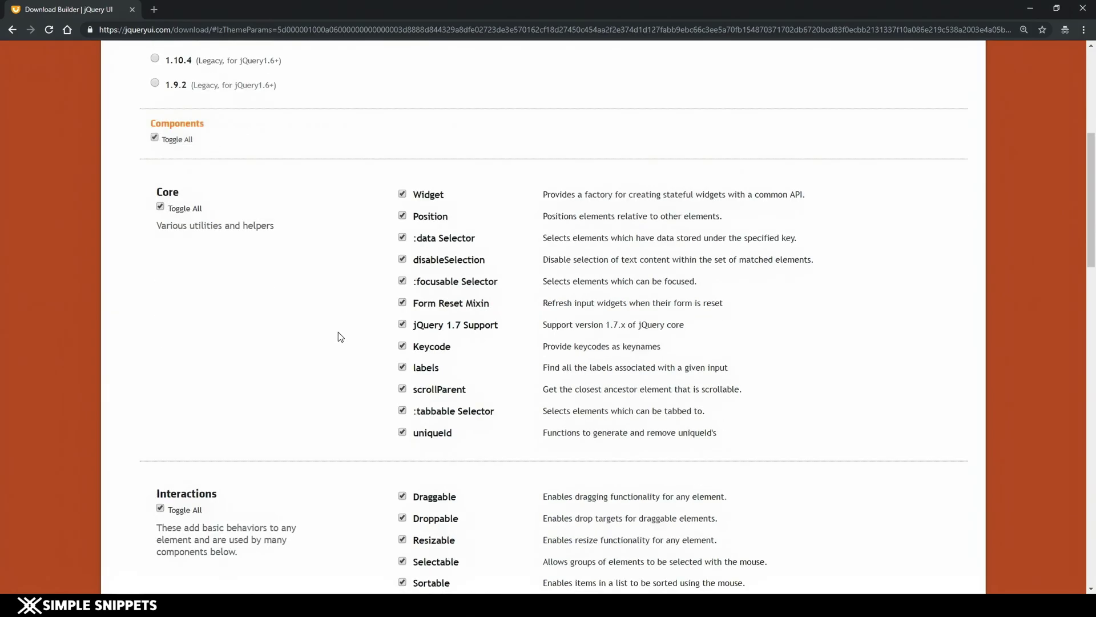
scroll(410, 348, "down", 3)
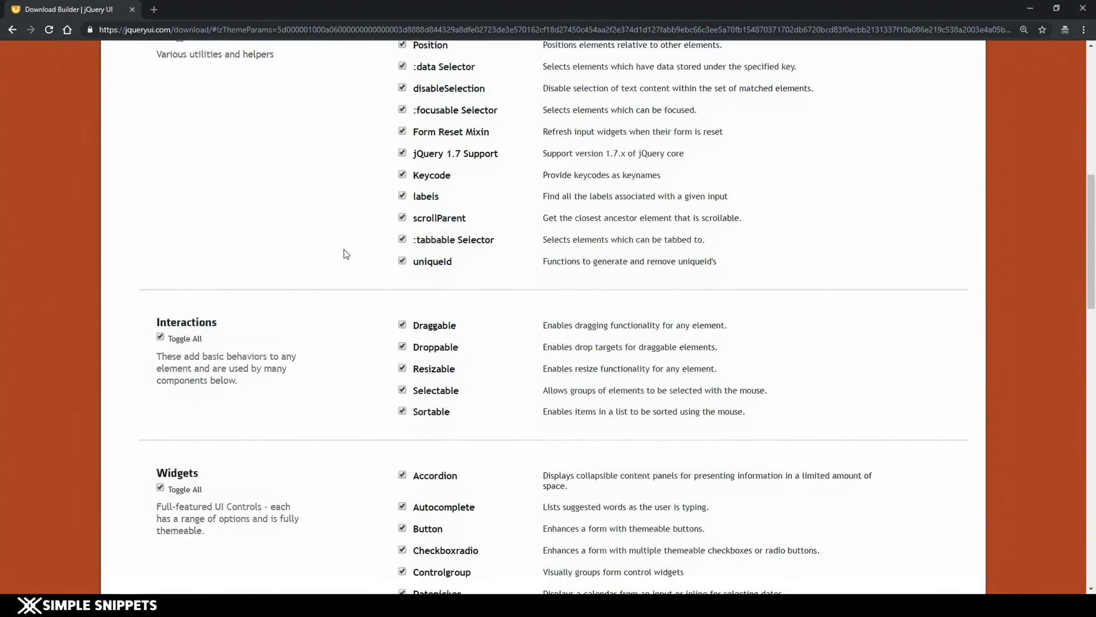
scroll(343, 306, "down", 4)
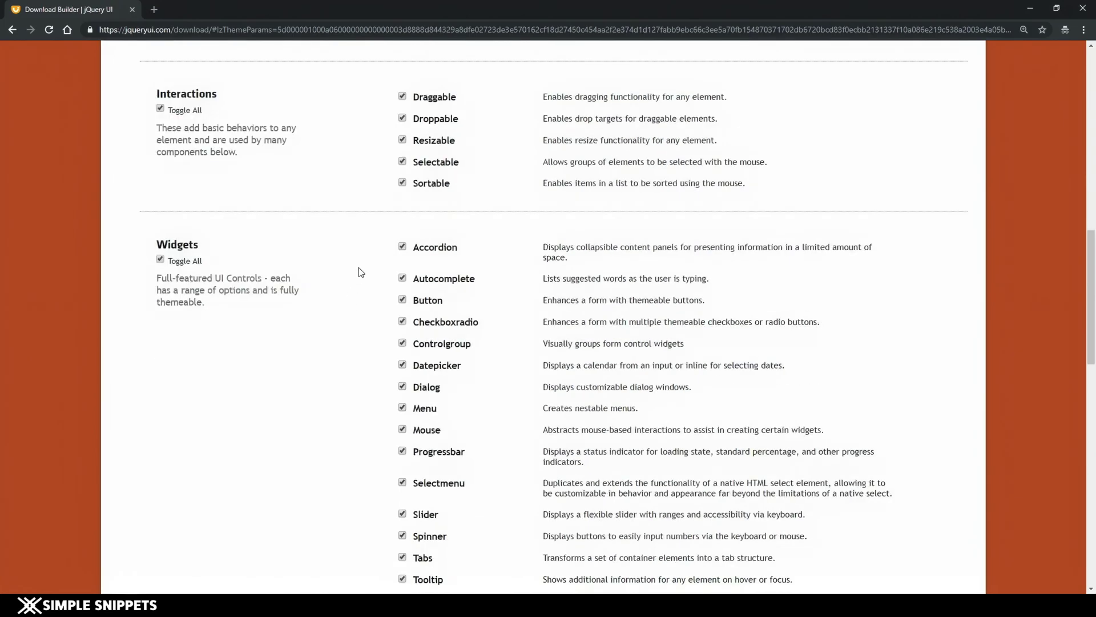
scroll(359, 269, "down", 2)
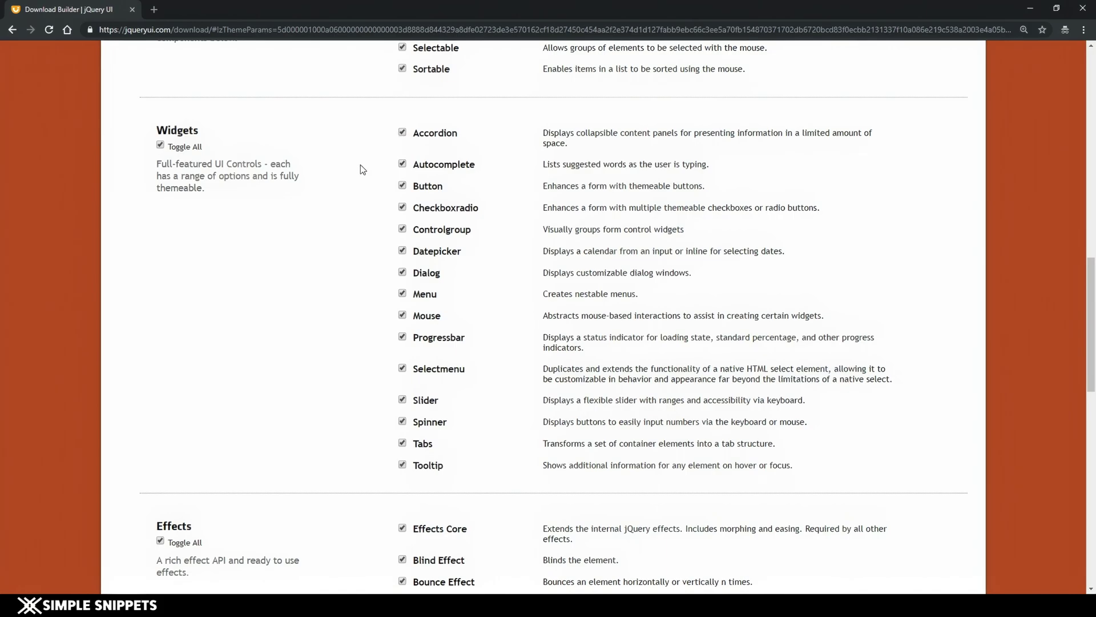
scroll(351, 183, "down", 3)
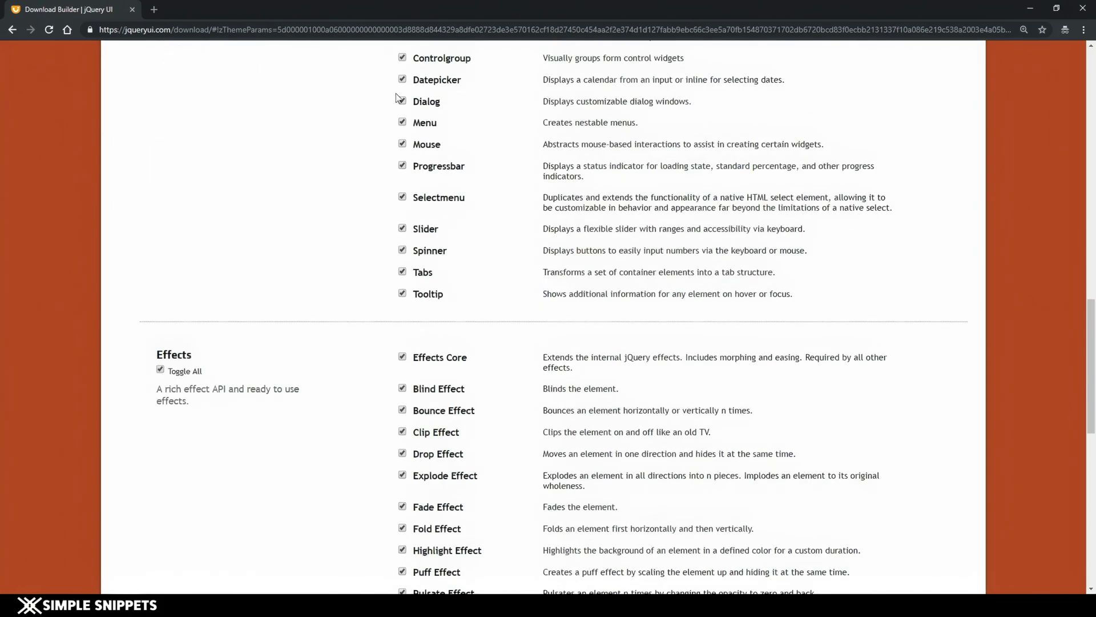
scroll(406, 145, "down", 9)
scroll(402, 112, "up", 3)
scroll(342, 112, "up", 2)
scroll(262, 240, "down", 3)
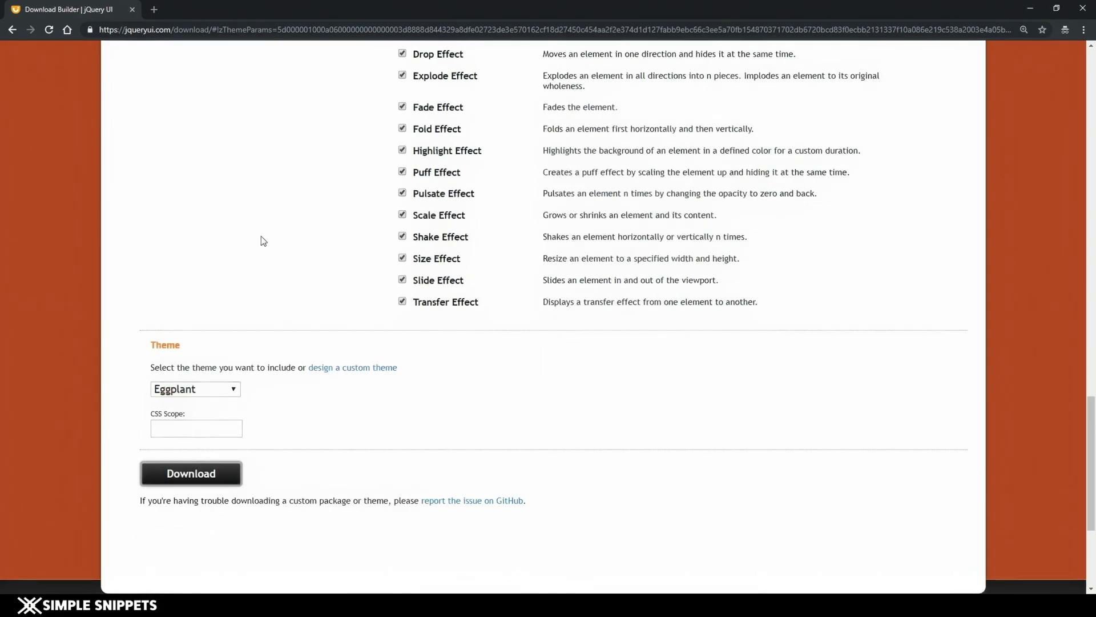
scroll(215, 322, "down", 4)
left_click(192, 261)
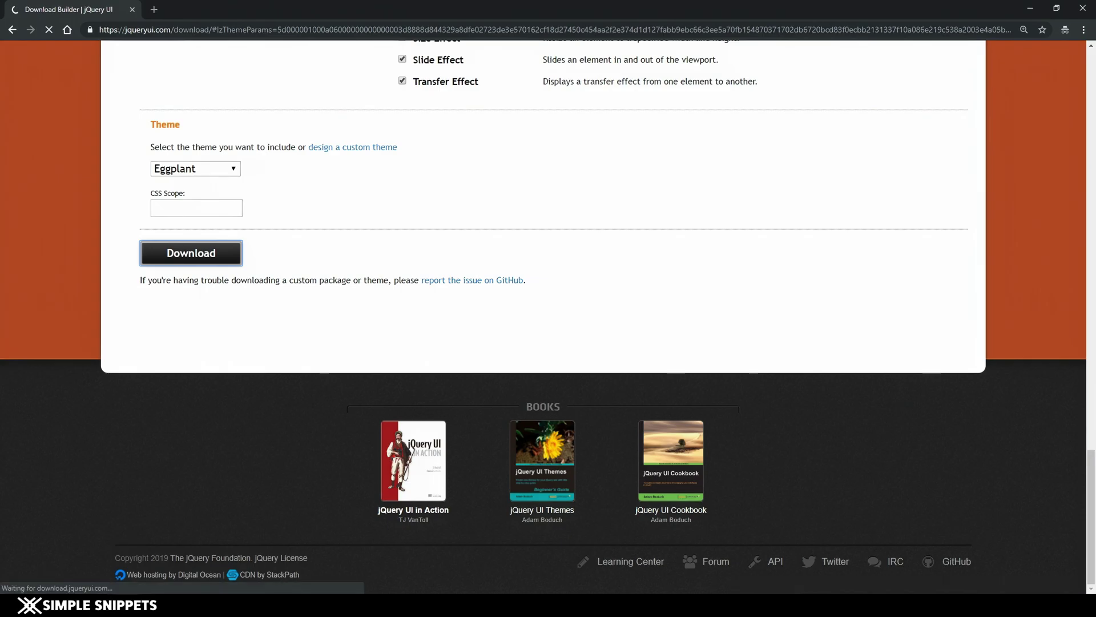
scroll(86, 514, "up", 1)
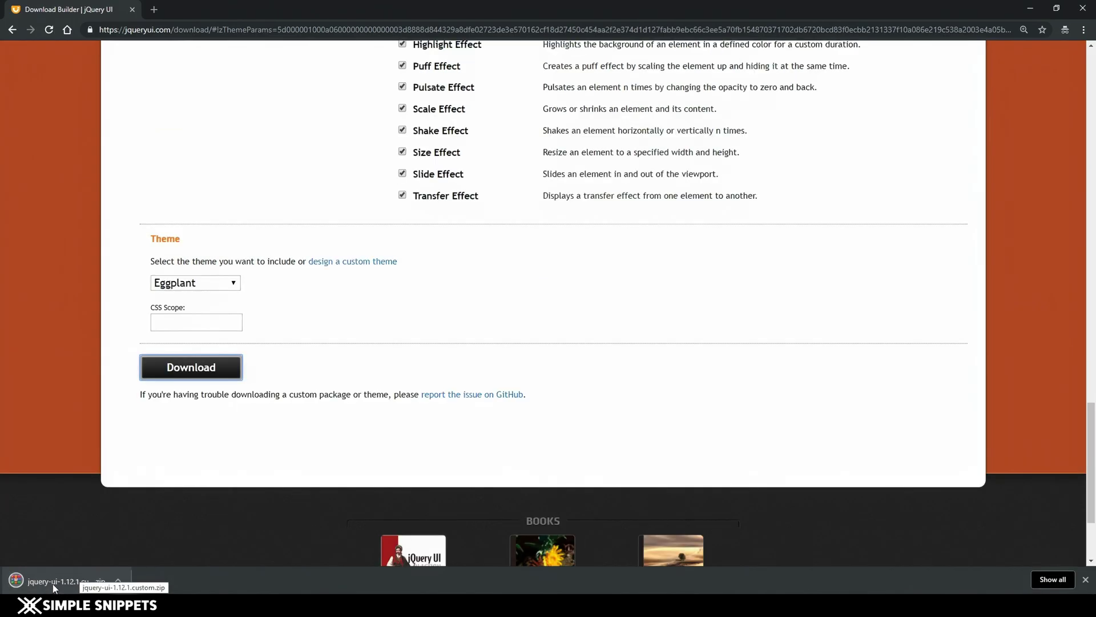
Reveal the downloaded zip in Downloads and extract it into a new folder.
right_click(59, 580)
left_click(114, 551)
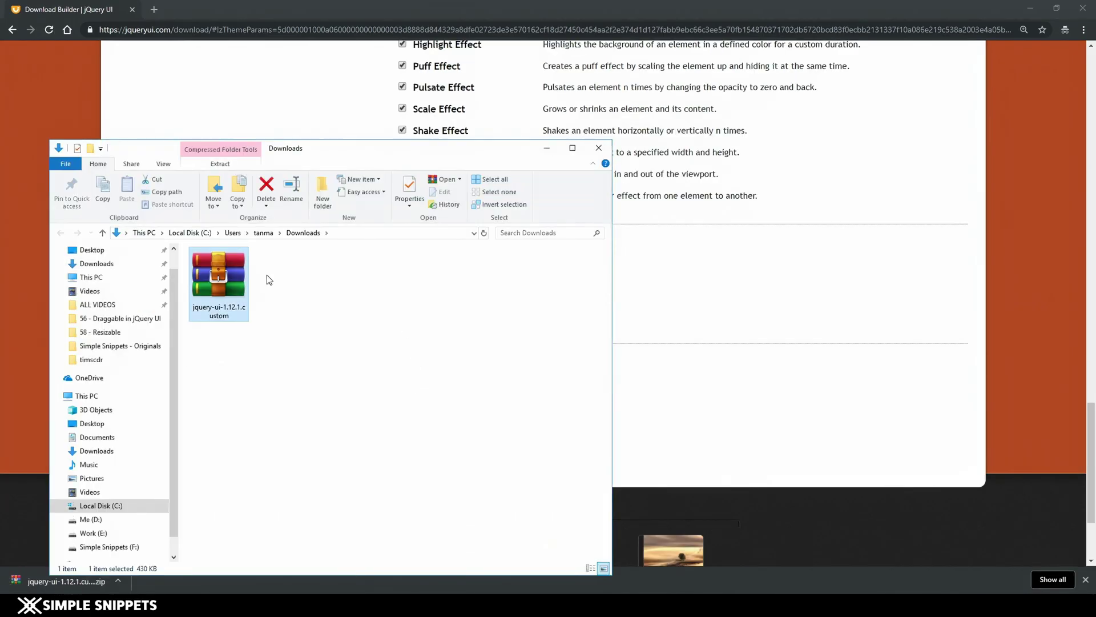
right_click(221, 275)
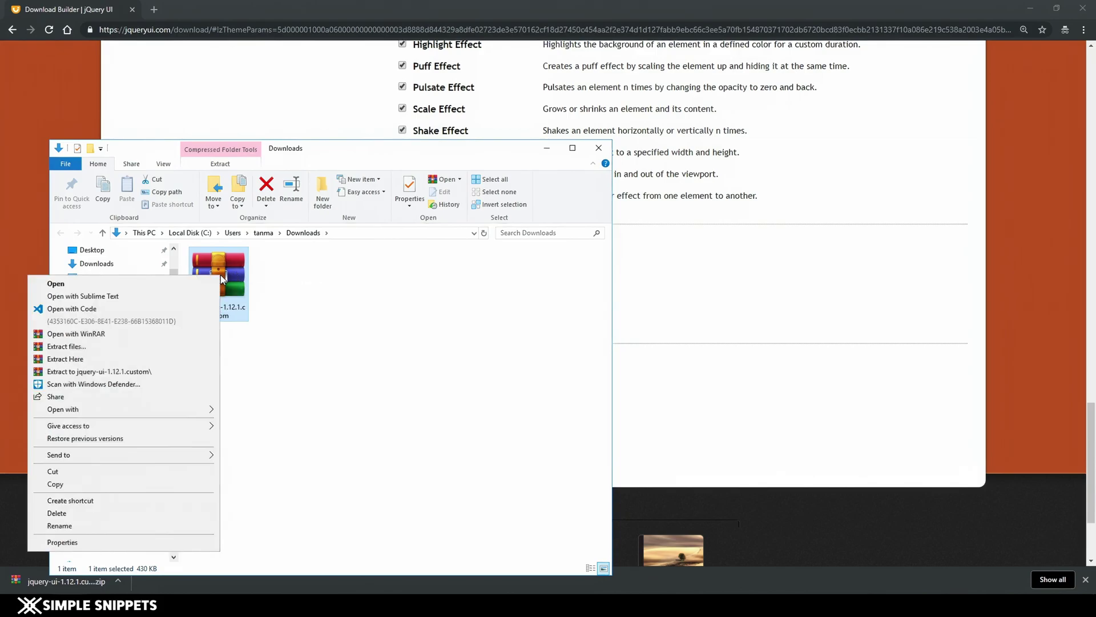
left_click(115, 370)
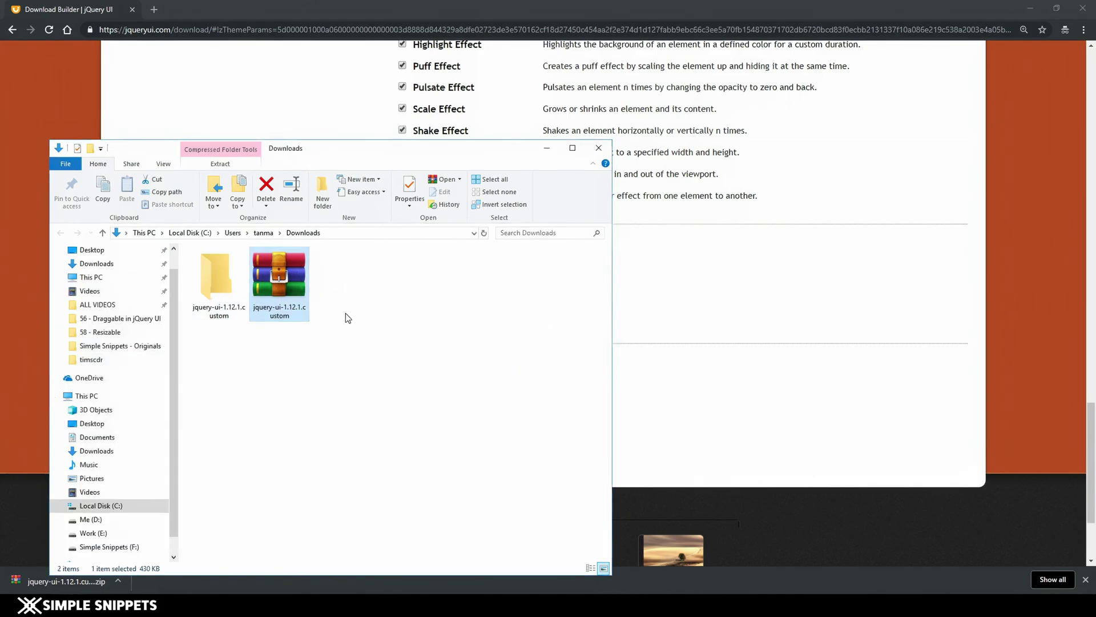
Rename the extracted folder to jquery-ui-eggplant and open it.
right_click(221, 285)
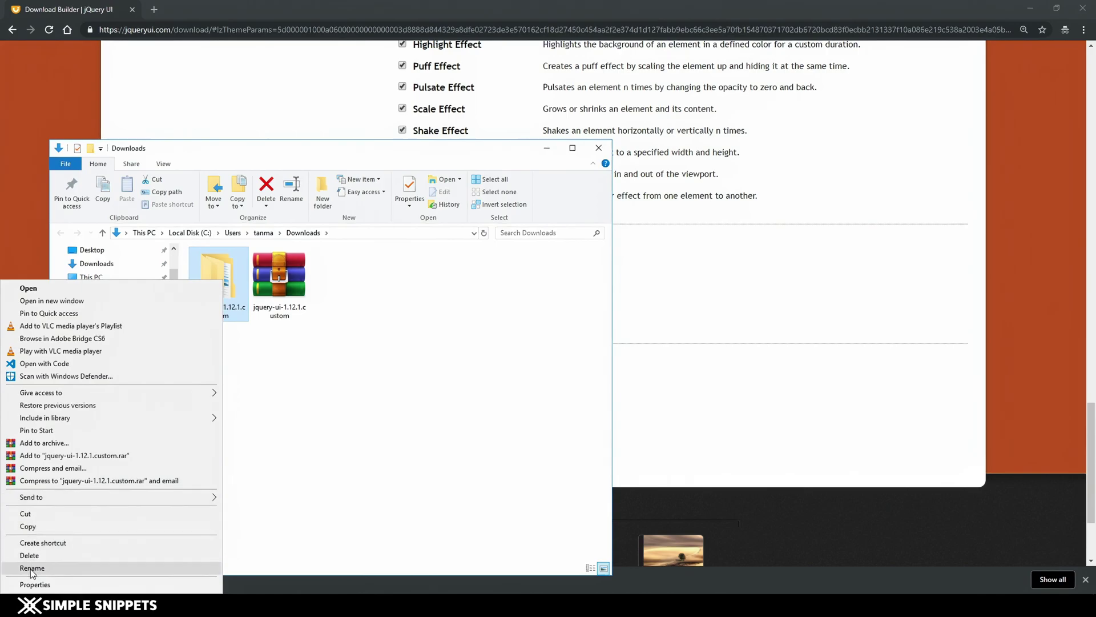
left_click(94, 568)
left_click_drag(199, 316, 250, 322)
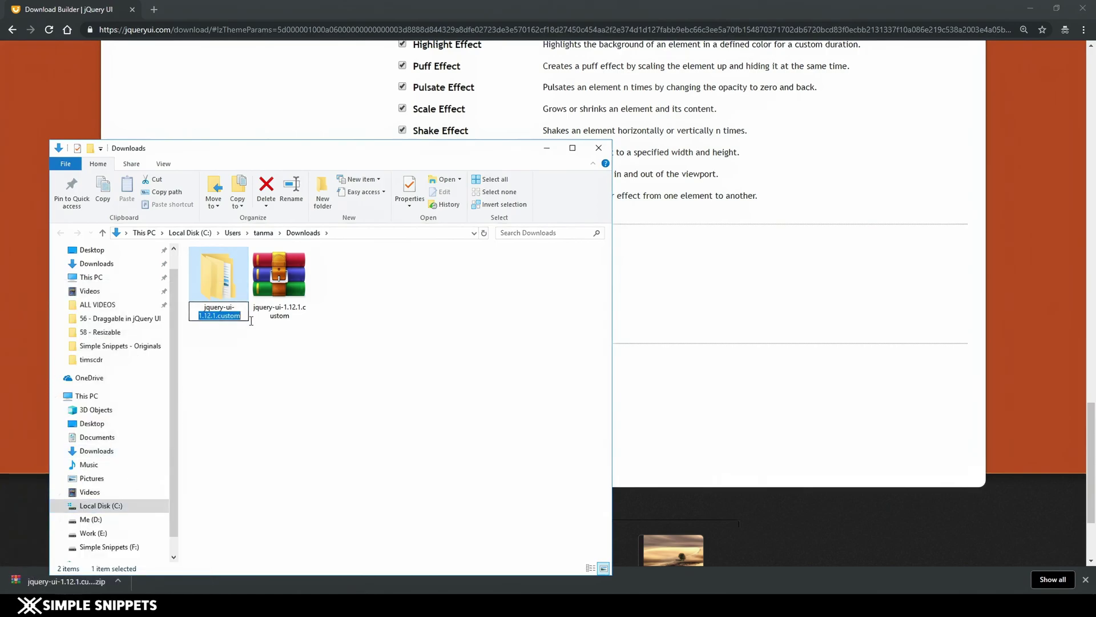
type("jquery-ui-eg")
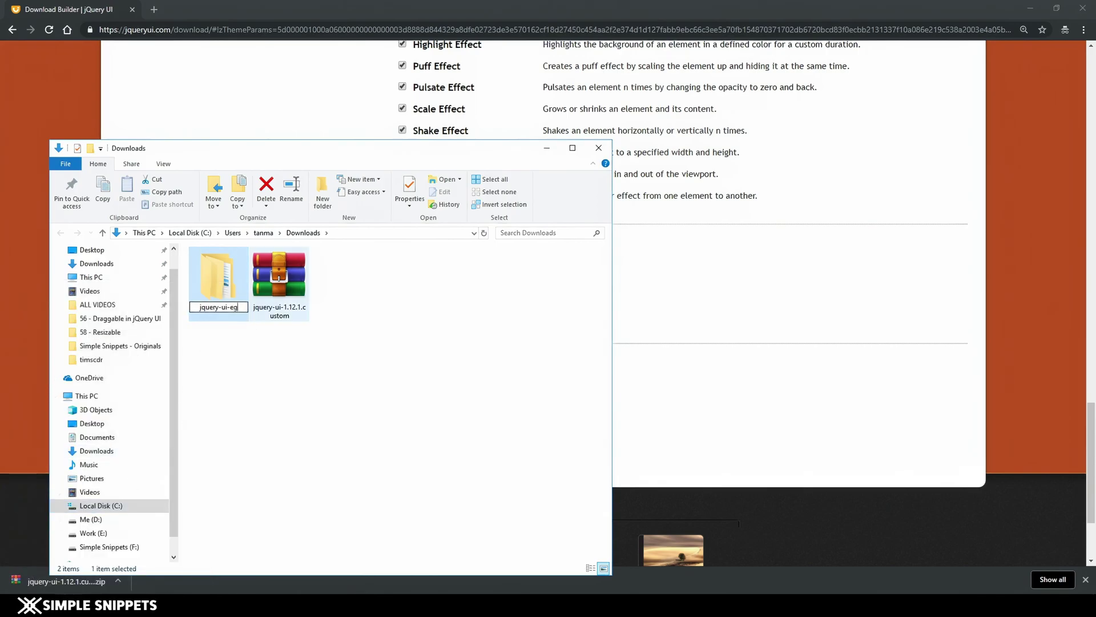
type("gplant")
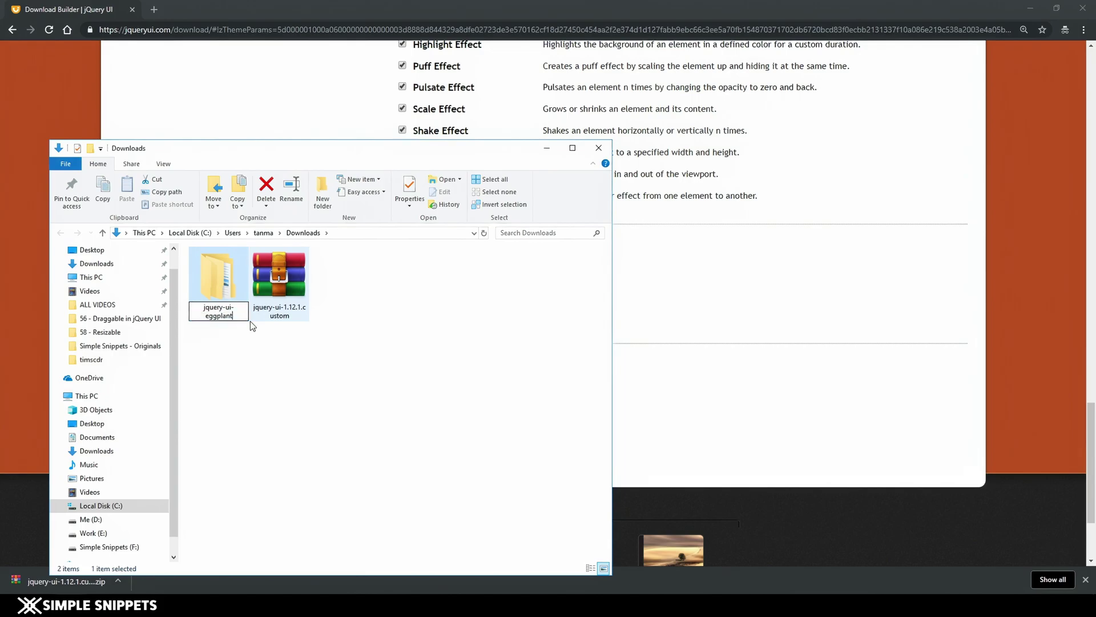
key("Return")
double_click(226, 286)
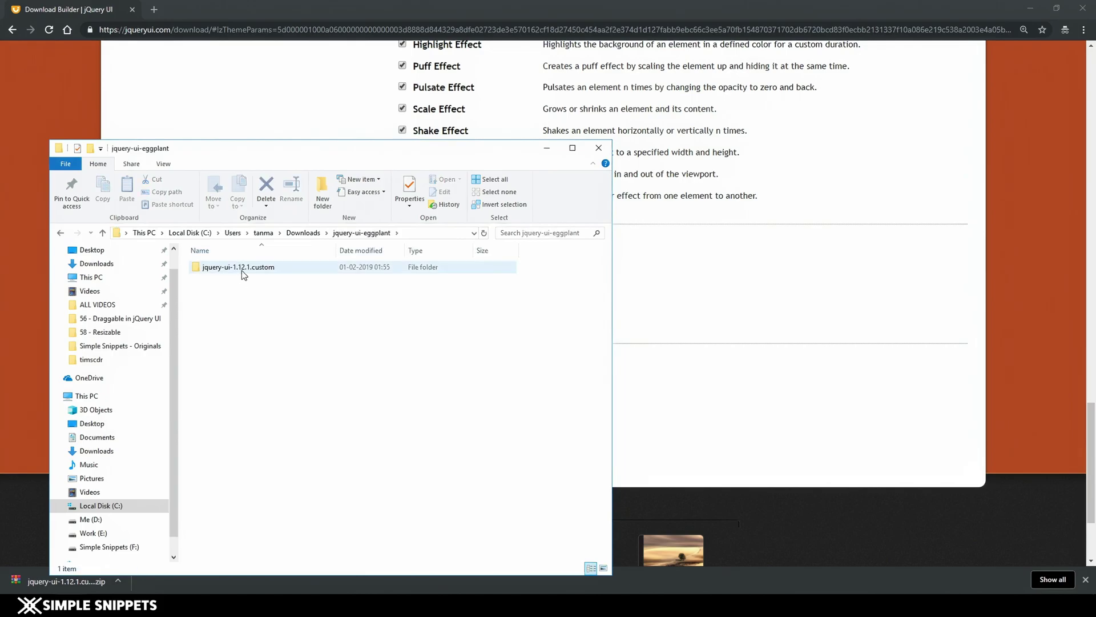
Rename the inner jquery-ui-1.12.1.custom folder to jquery-ui-eggplant and open it to see its 14 files.
left_click(237, 266)
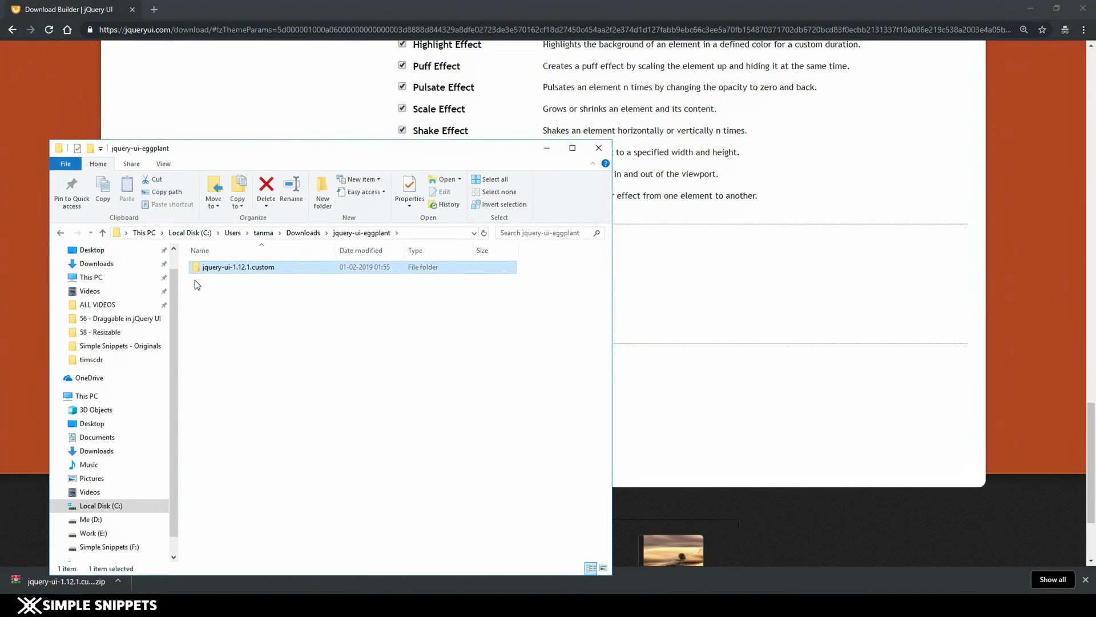
right_click(244, 268)
left_click(51, 557)
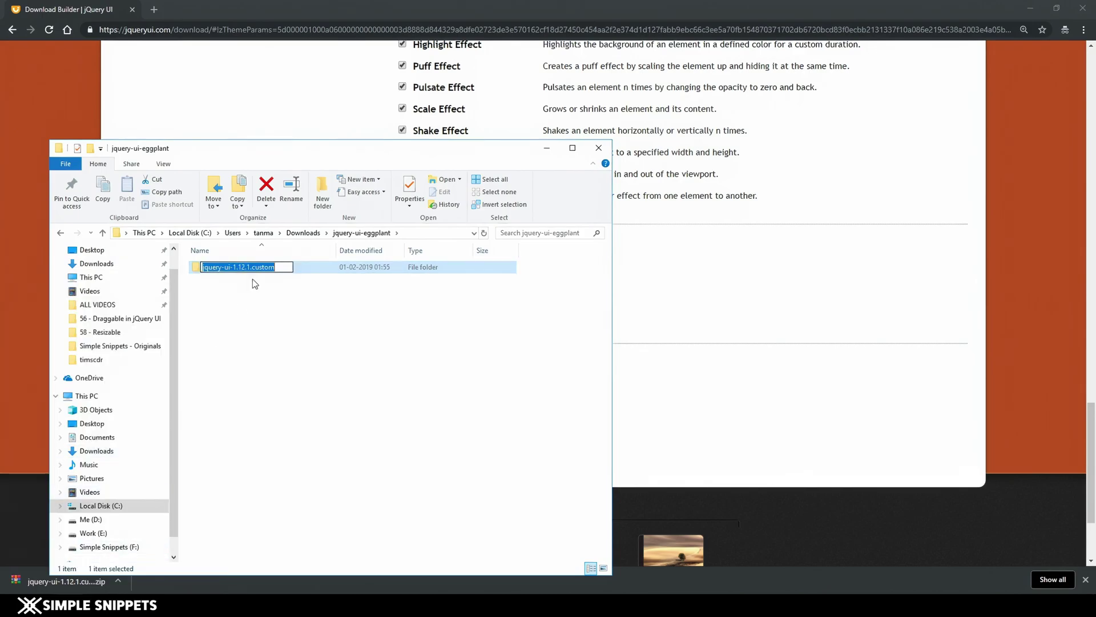
left_click_drag(251, 268, 308, 261)
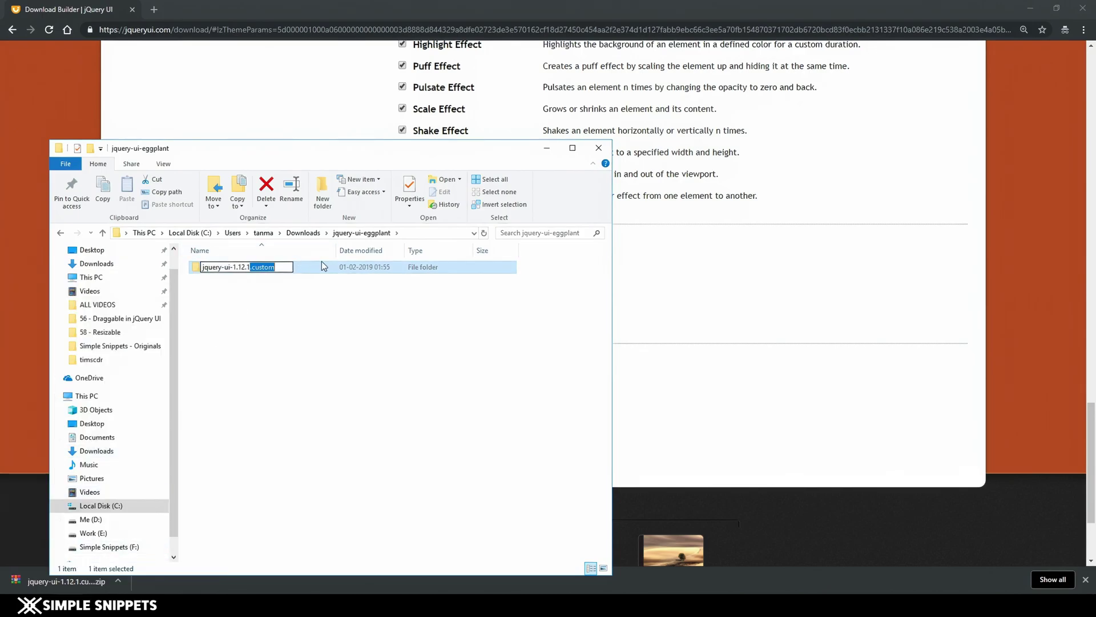
key("BackSpace")
key("BackSpace")
key("BackSpace")
key("BackSpace")
key("BackSpace")
key("BackSpace")
key("BackSpace")
key("BackSpace")
type("-eggplant")
key("Return")
double_click(242, 269)
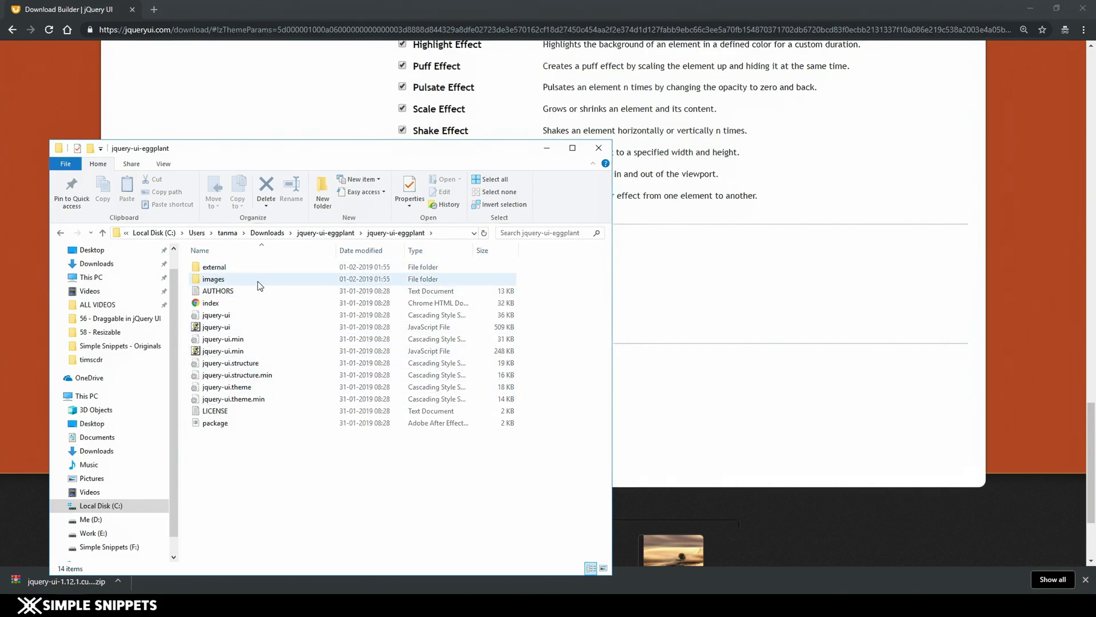
Arrange the code and eggplant folder windows side by side and inspect the existing jqueryui folder.
key("alt+Tab")
key("alt+Tab")
key("alt+Tab")
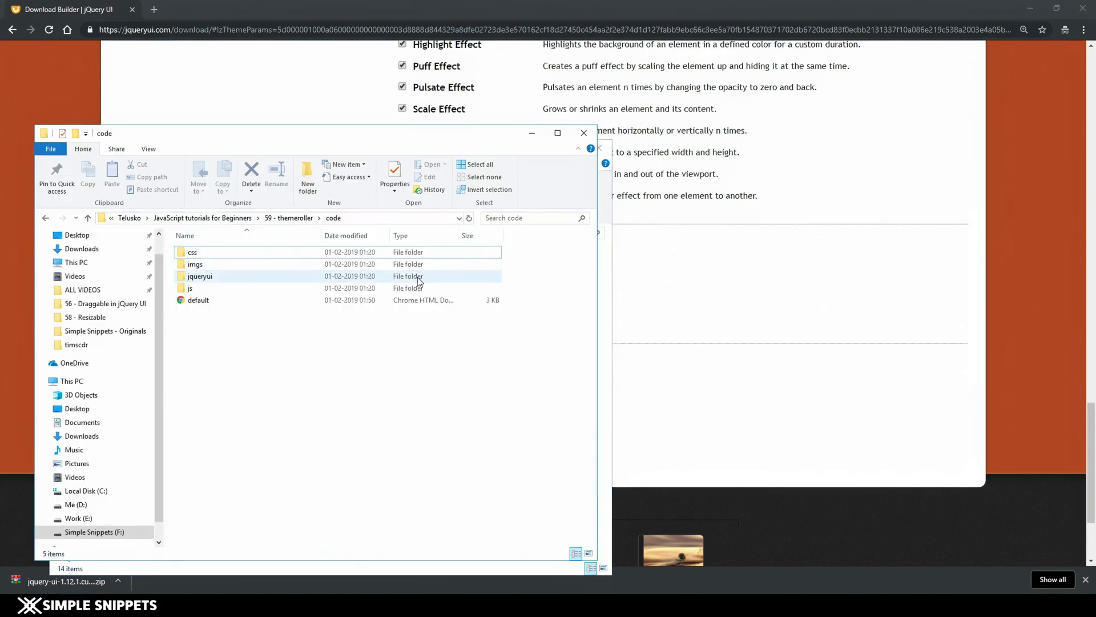
left_click_drag(397, 137, 853, 114)
left_click_drag(771, 115, 847, 92)
left_click_drag(360, 149, 322, 101)
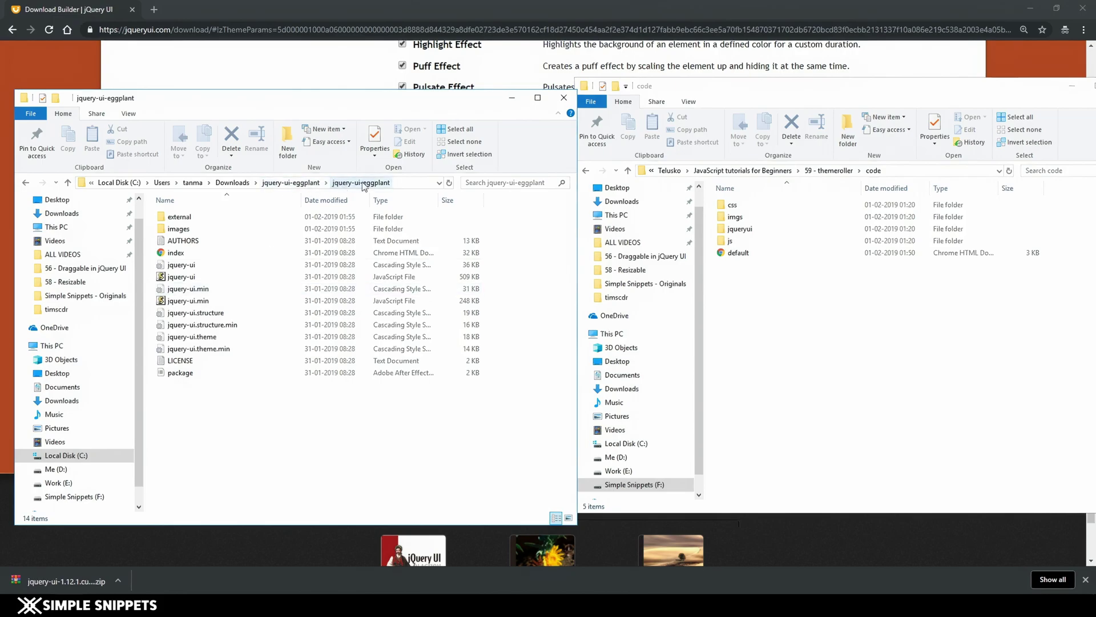
double_click(751, 226)
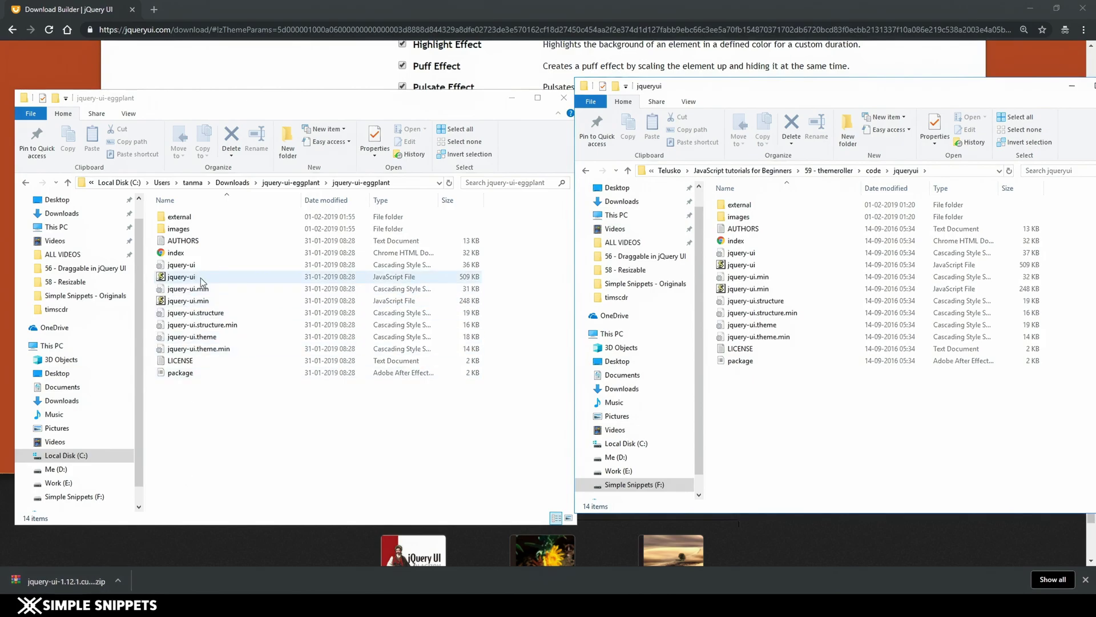
Copy jquery-ui-eggplant into the project's code folder next to jqueryui, keeping its name.
left_click(291, 183)
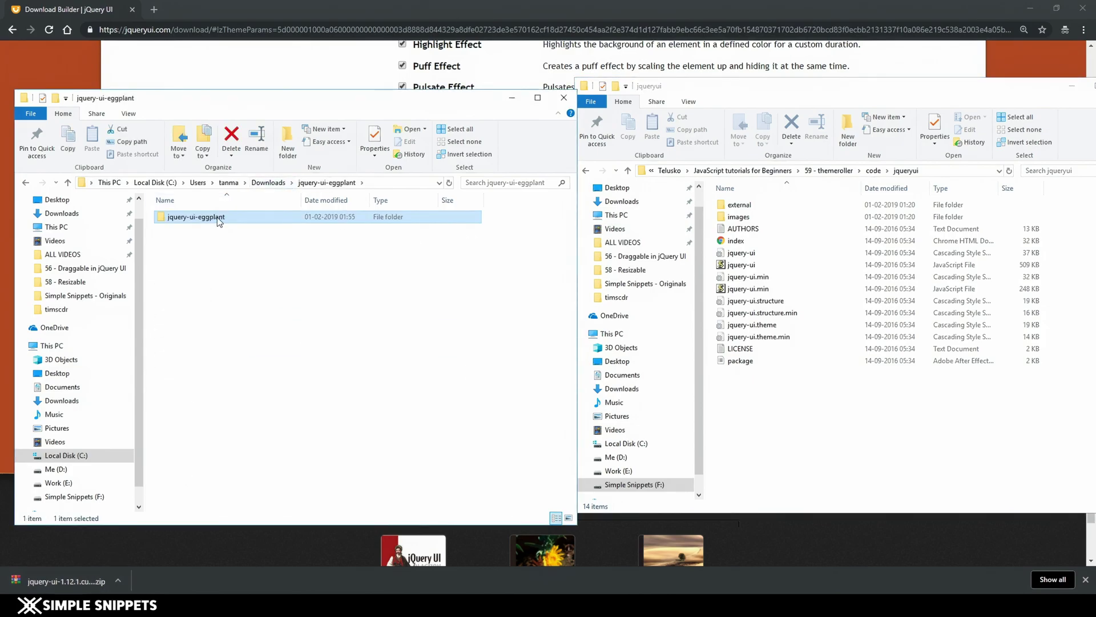
key("ctrl+c")
left_click(873, 170)
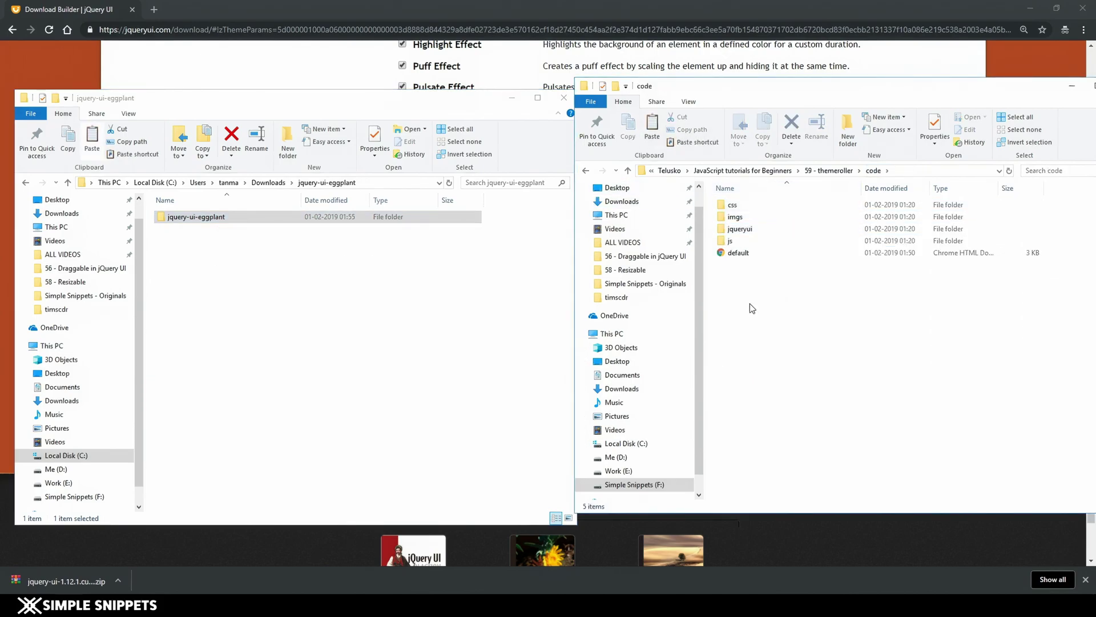
key("ctrl+v")
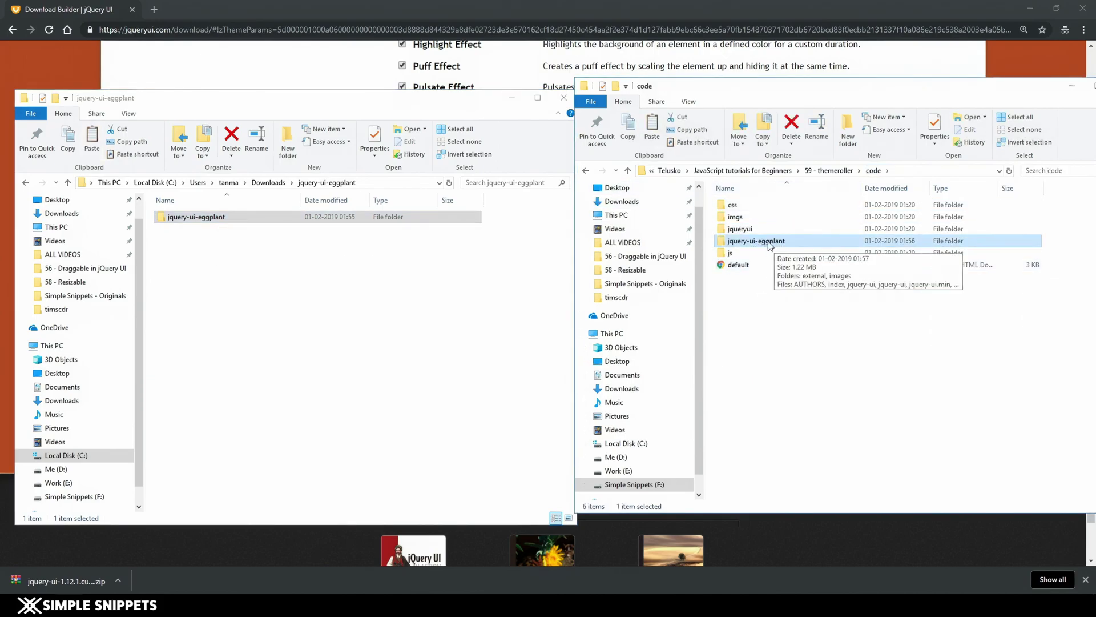
right_click(777, 243)
left_click(619, 544)
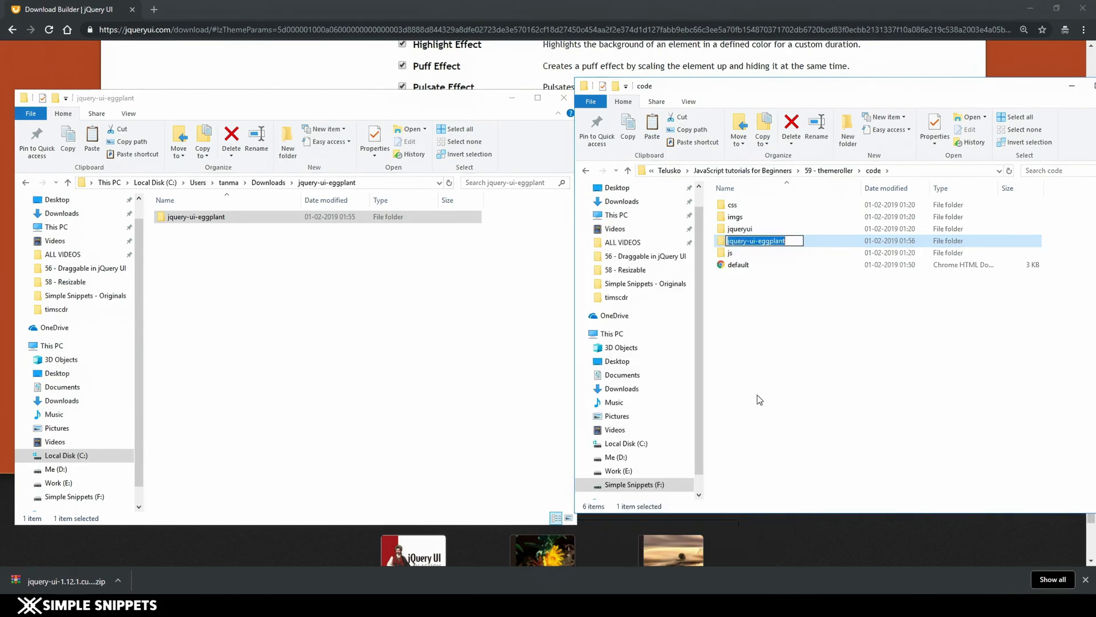
key("Return")
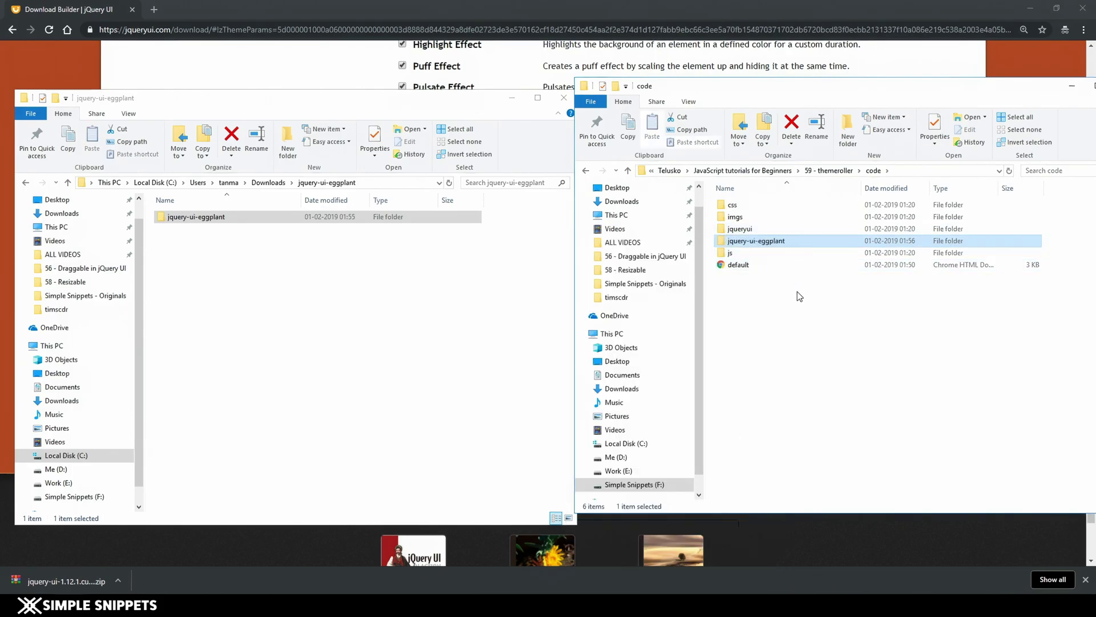
left_click(797, 292)
key("alt+Tab")
Point the structure and theme stylesheet links at jquery-ui-eggplant and save so the page reloads.
key("alt+Tab")
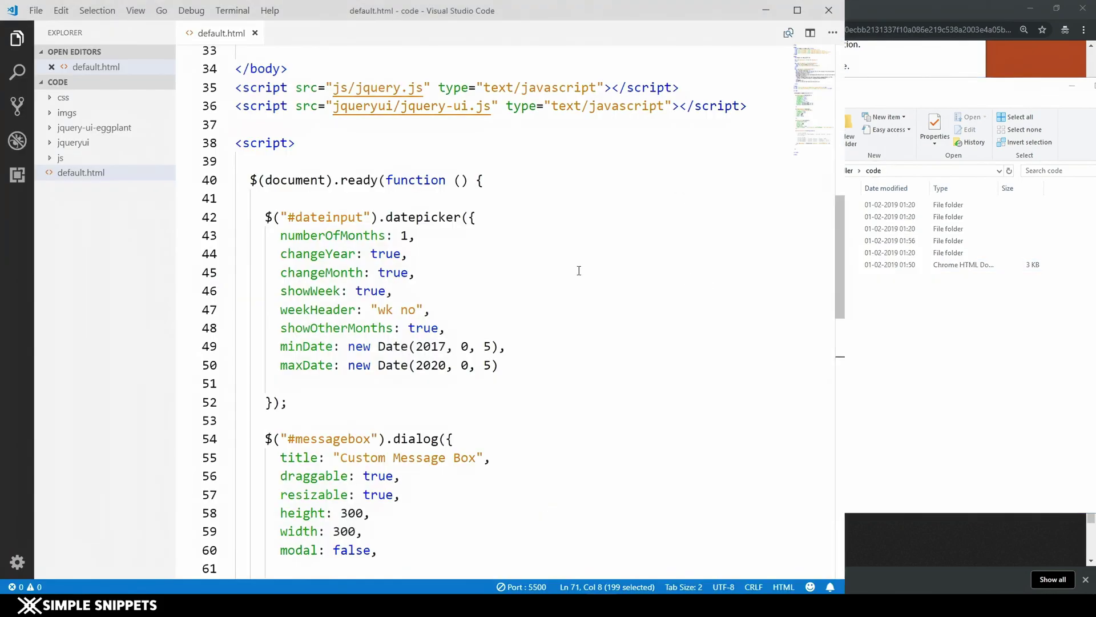
key("alt+Tab")
key("alt+Tab")
key("alt+Tab")
key("alt+Tab")
scroll(588, 264, "up", 5)
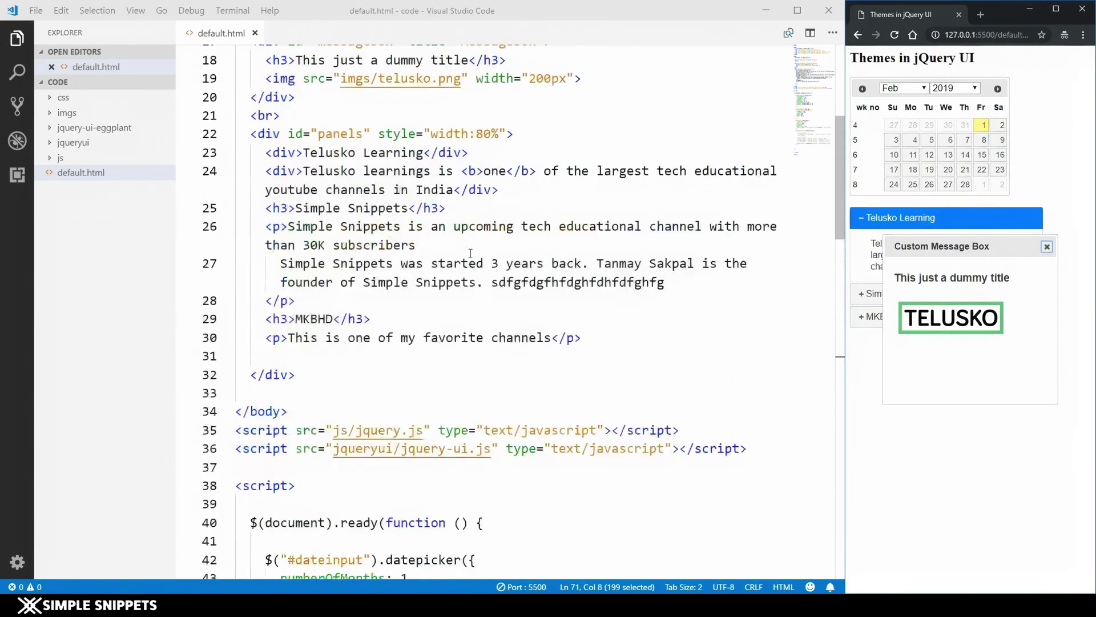
scroll(549, 263, "up", 5)
scroll(501, 263, "up", 2)
double_click(496, 145)
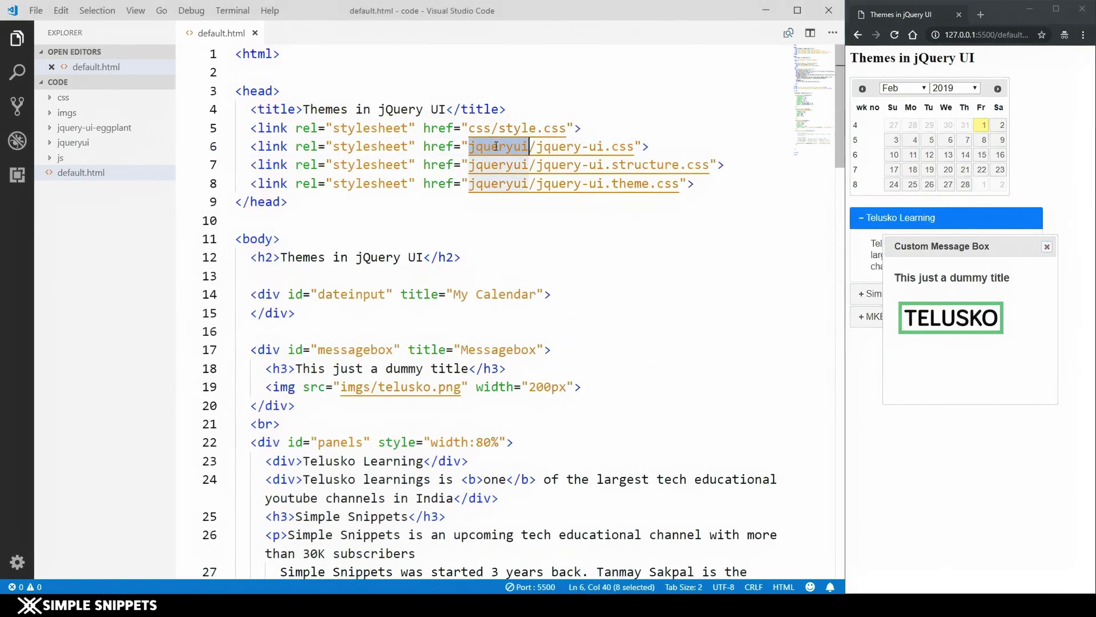
key("ctrl+d")
key("ctrl+v")
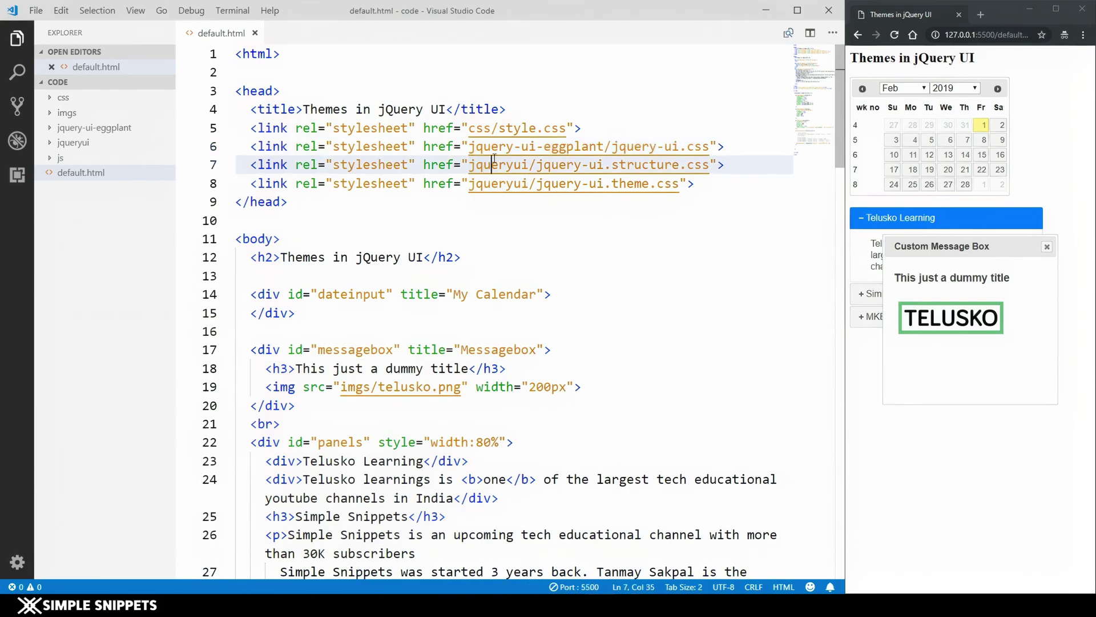
key("ctrl+s")
double_click(501, 202)
key("ctrl+v")
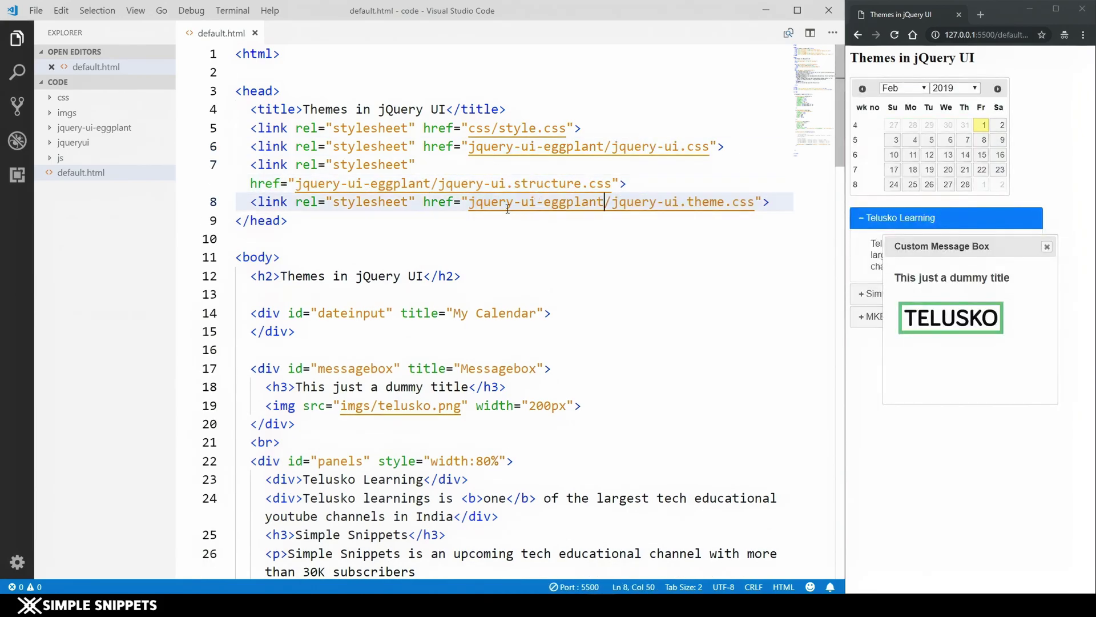
key("ctrl+s")
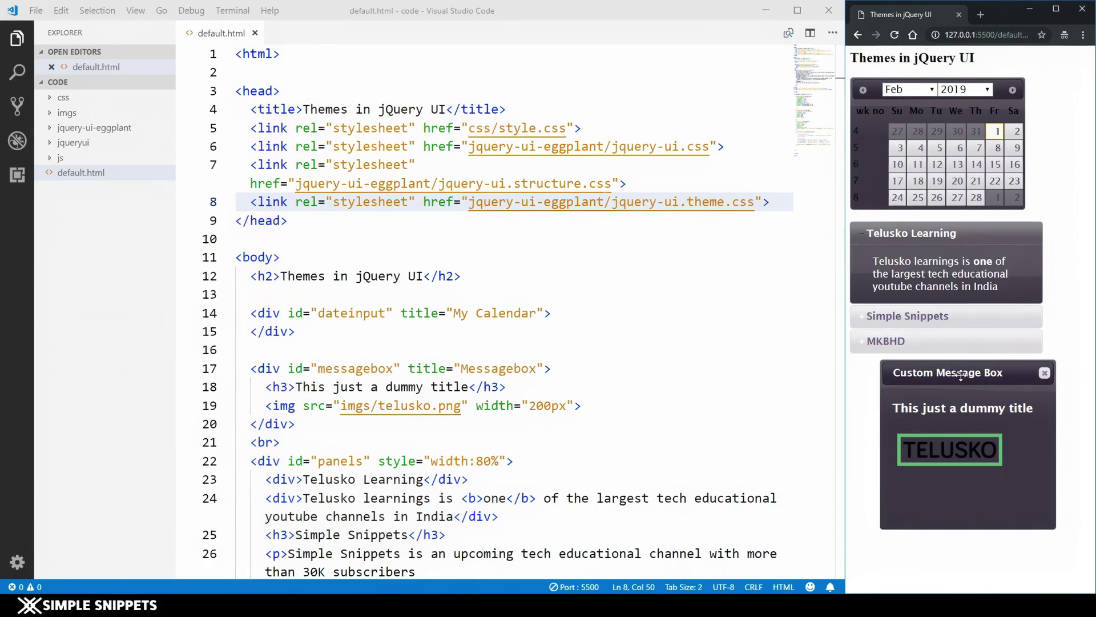
Point the jquery-ui.js script path at jquery-ui-eggplant and check the Eggplant-styled dialog and accordion.
left_click_drag(961, 374, 940, 379)
scroll(449, 327, "down", 7)
scroll(449, 326, "down", 2)
double_click(353, 296)
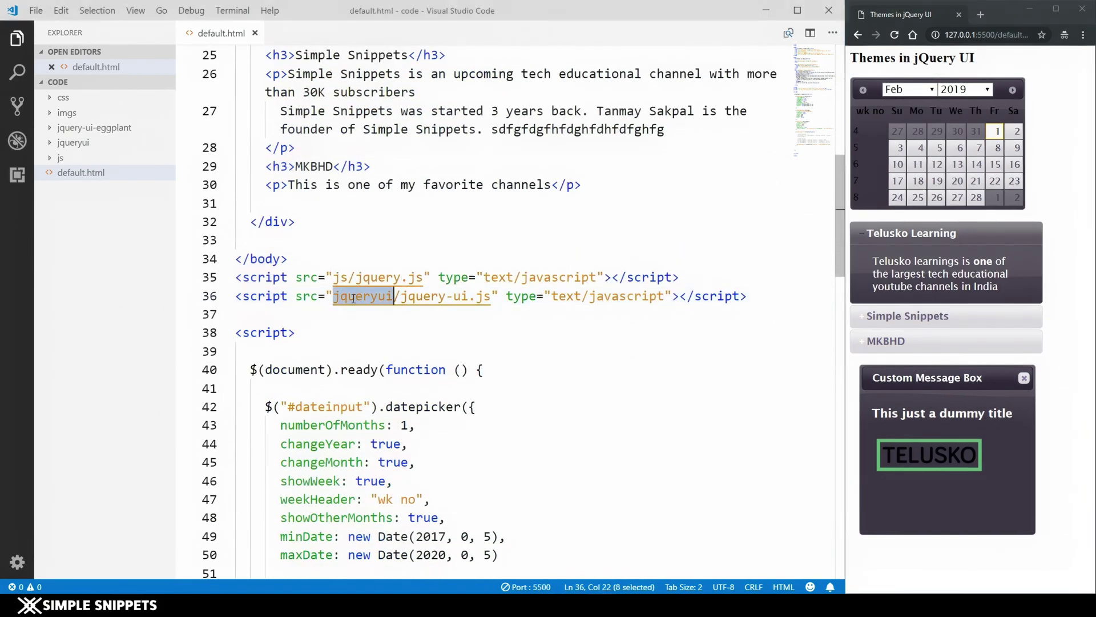
type("jquery-ui-eggplant")
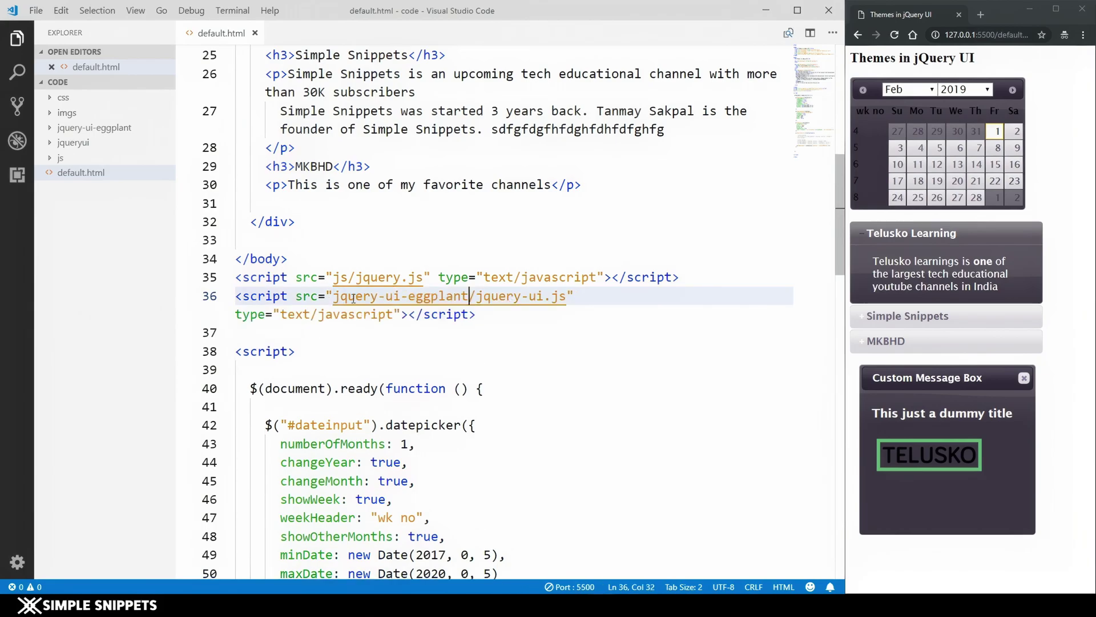
left_click(942, 315)
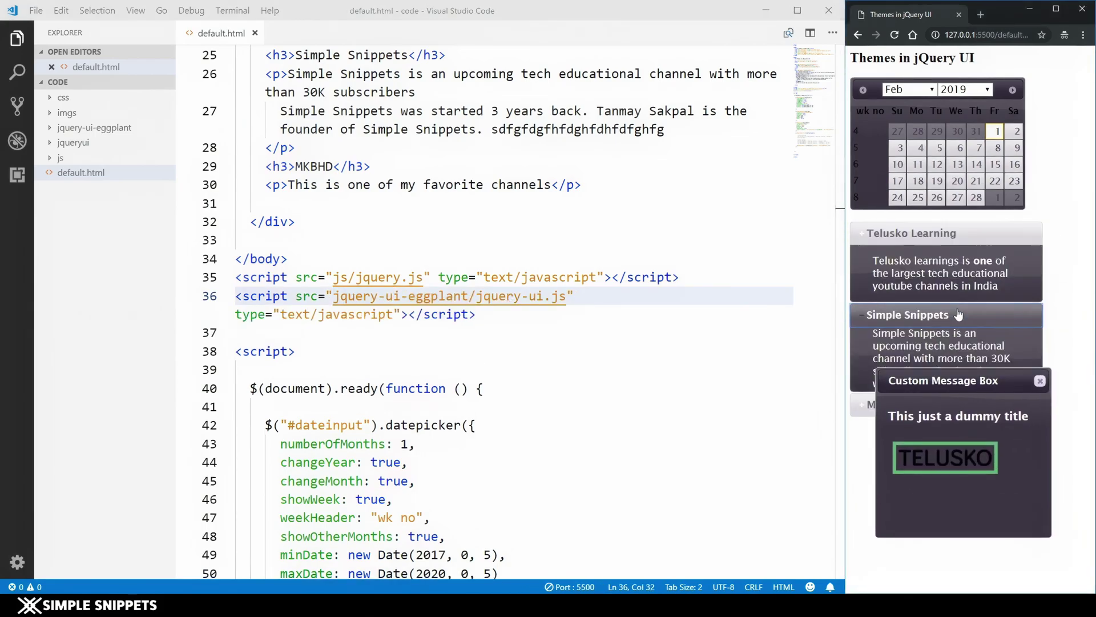
left_click_drag(976, 387, 970, 430)
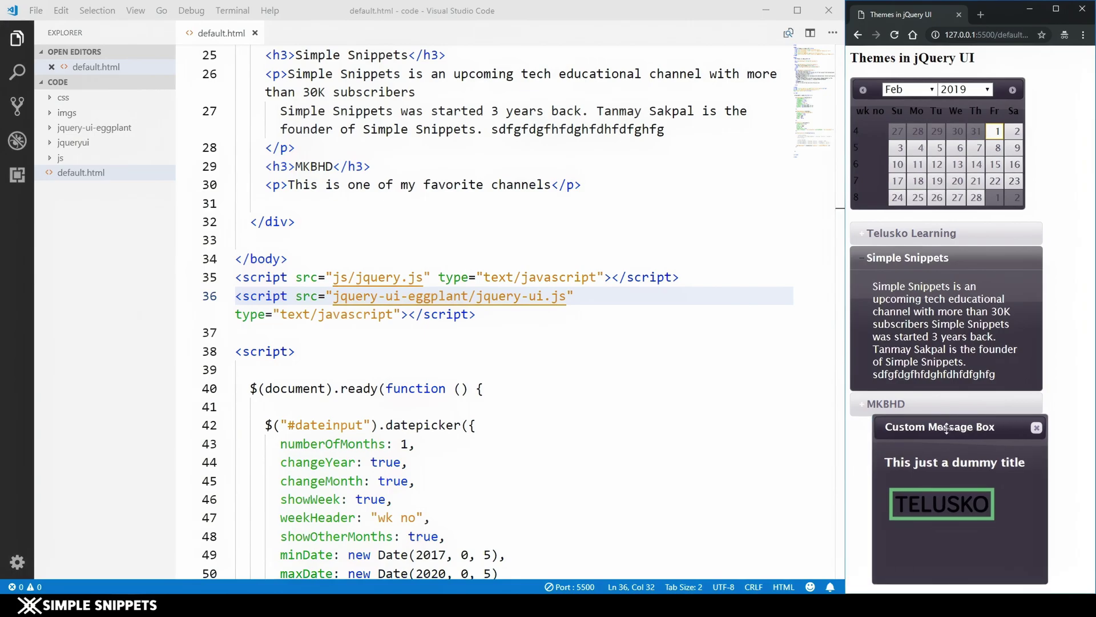
Close the Downloads window and open the project's jquery-ui-eggplant folder showing its 14 files.
key("alt+Tab")
key("Tab")
key("Tab")
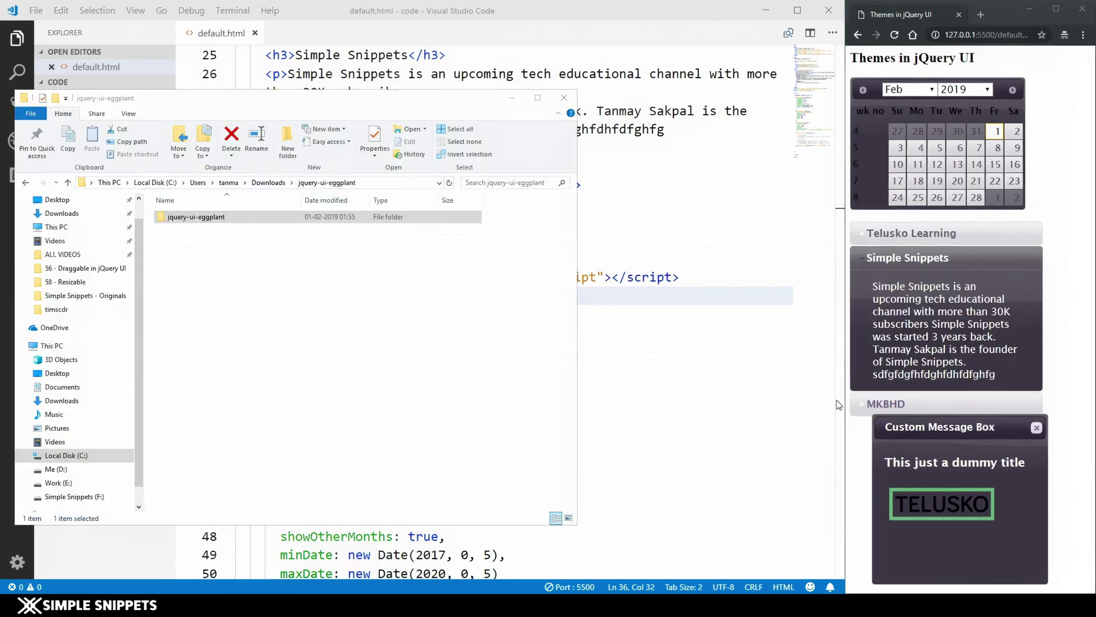
double_click(204, 220)
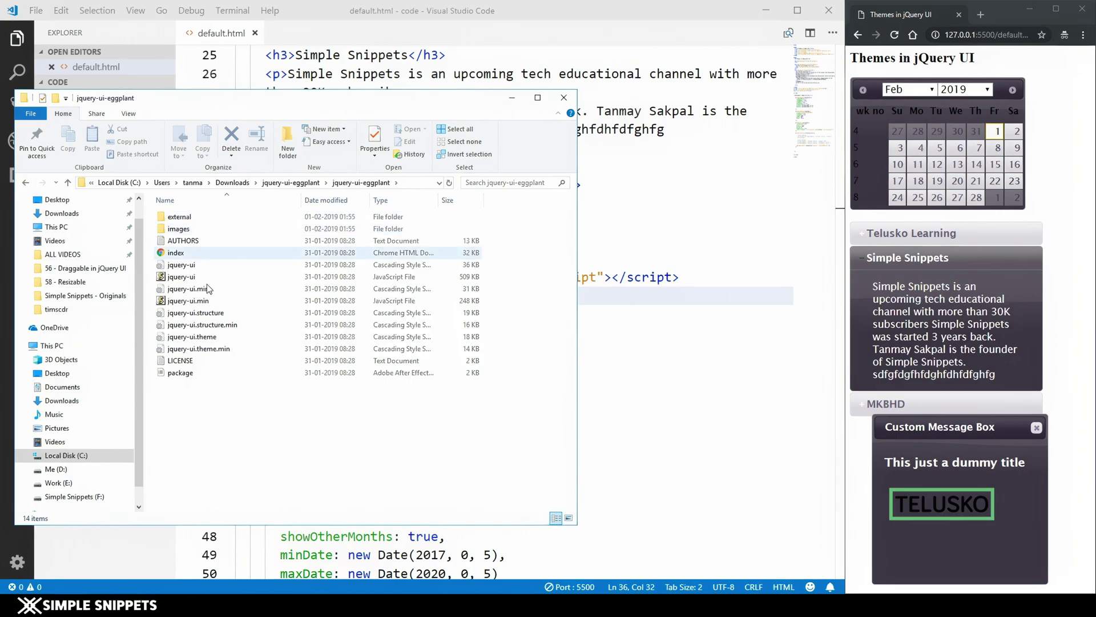
mouse_move(192, 337)
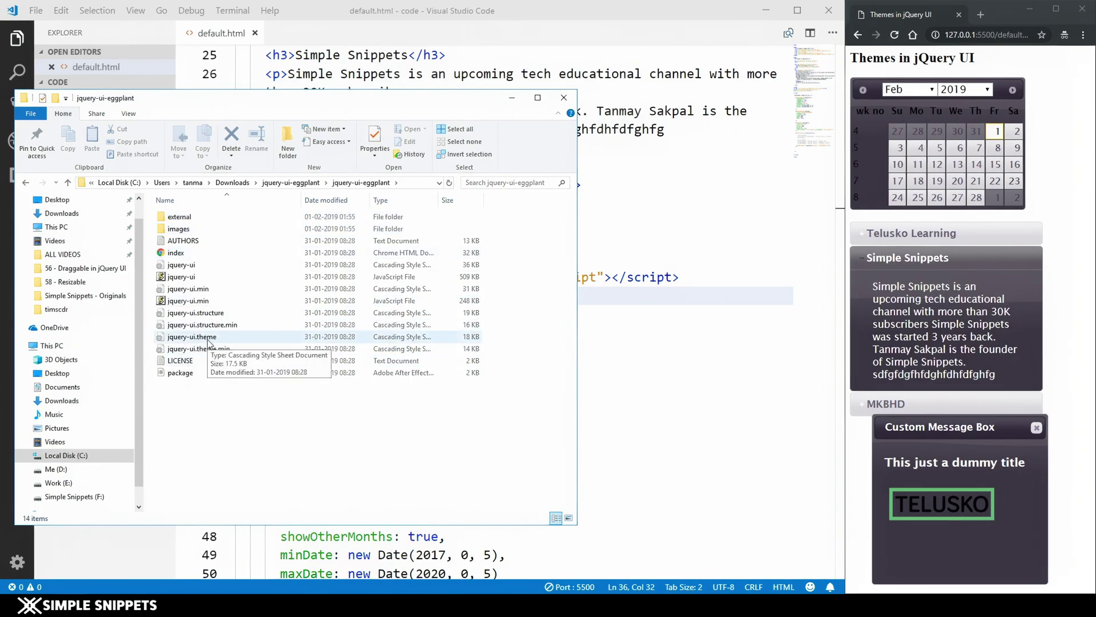
left_click(564, 98)
key("alt+Tab")
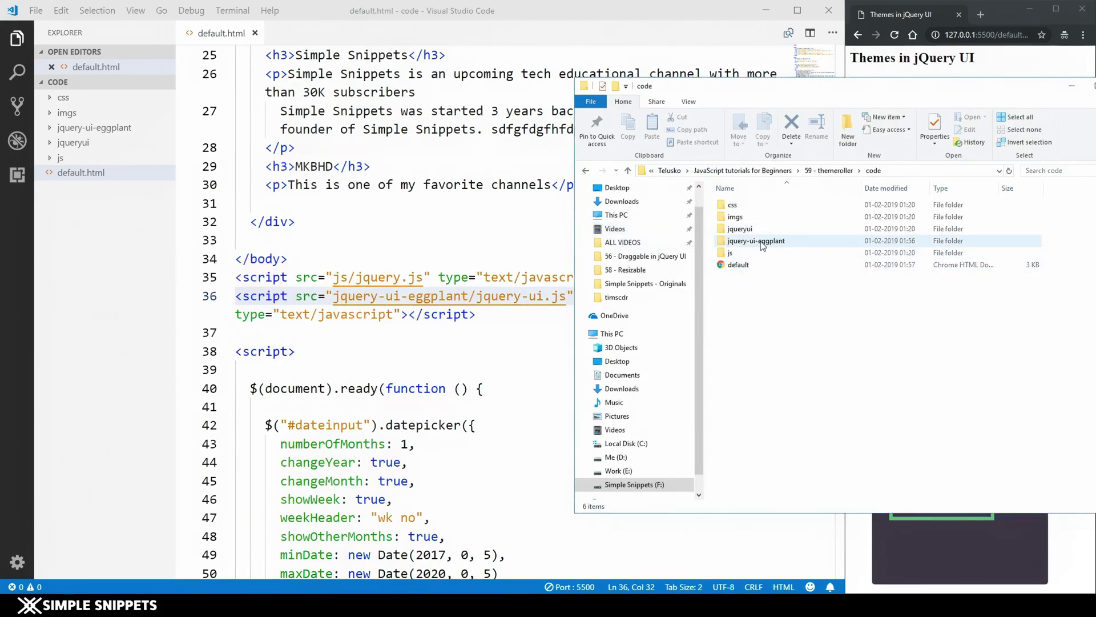
double_click(764, 242)
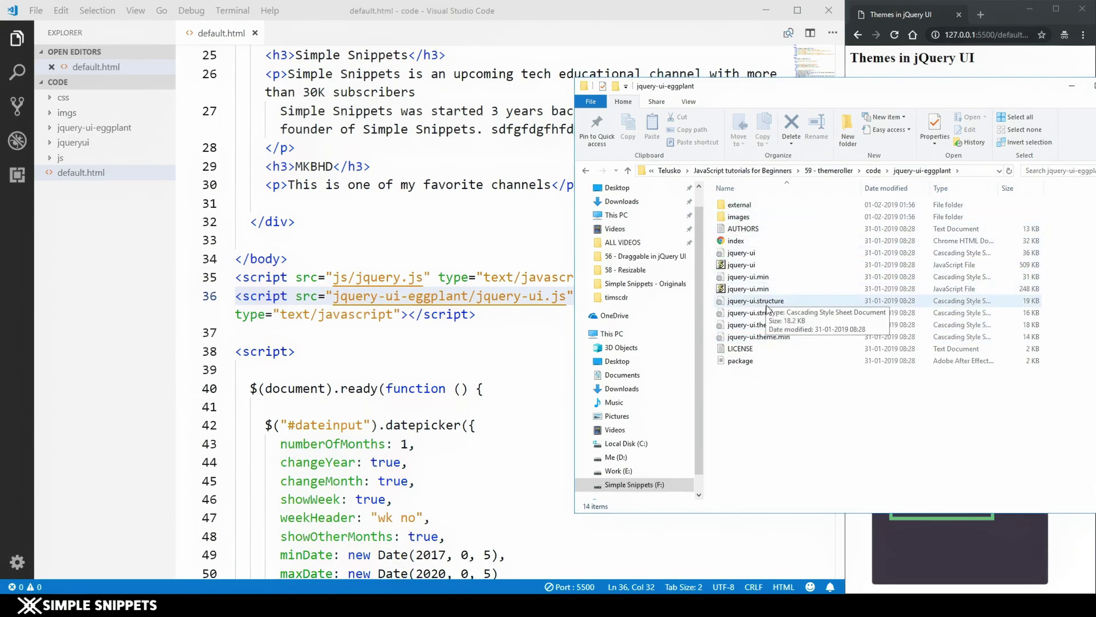
In the demo page, expand the Telusko Learning accordion panel.
key("alt+Tab")
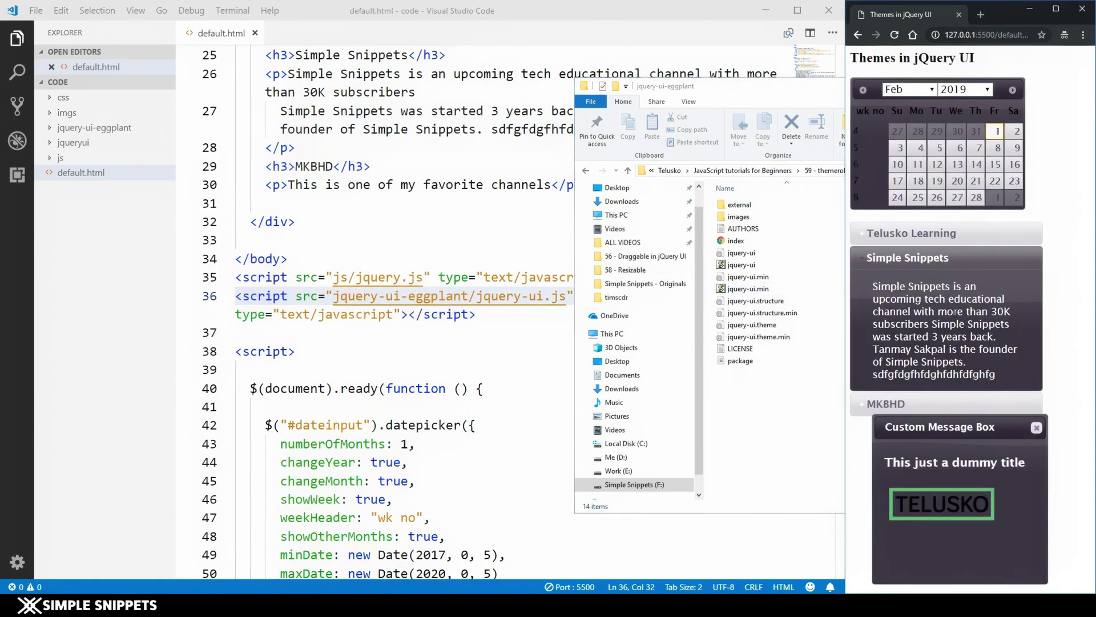
left_click(923, 403)
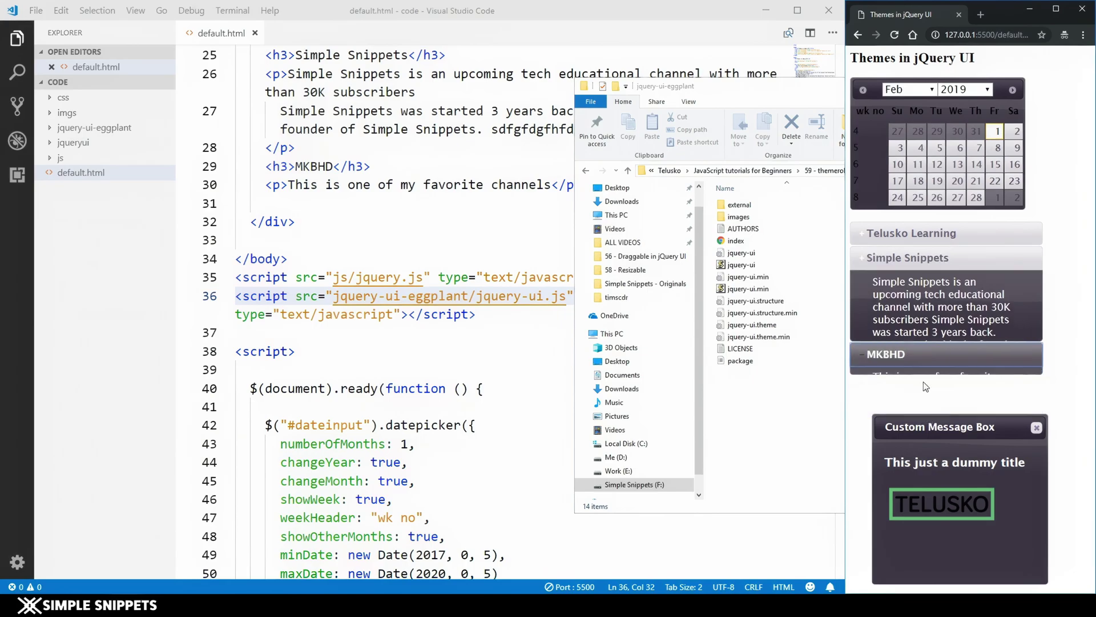
left_click(945, 233)
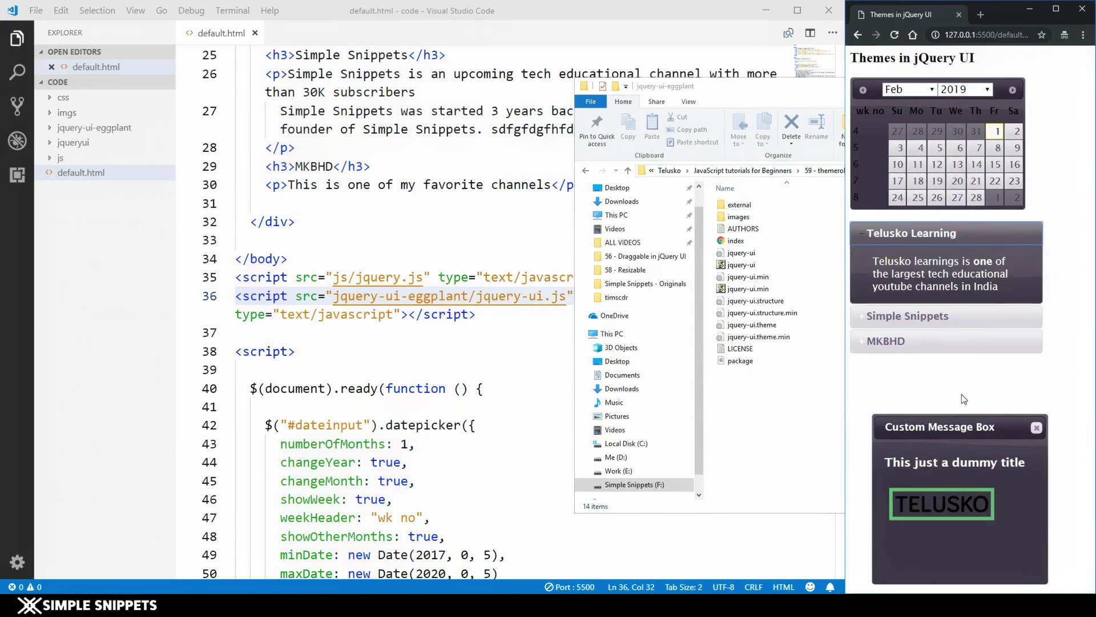
Go to the jQuery UI Themes page and show the ThemeRoller Gallery of ready-made themes.
key("alt+Tab")
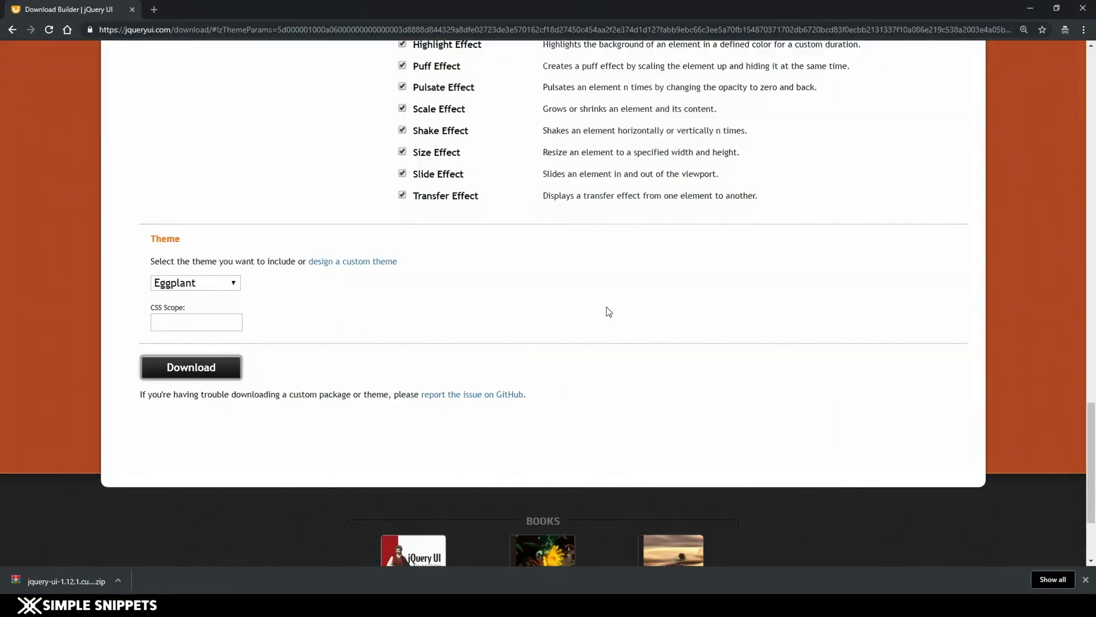
scroll(606, 311, "up", 5)
scroll(325, 222, "up", 15)
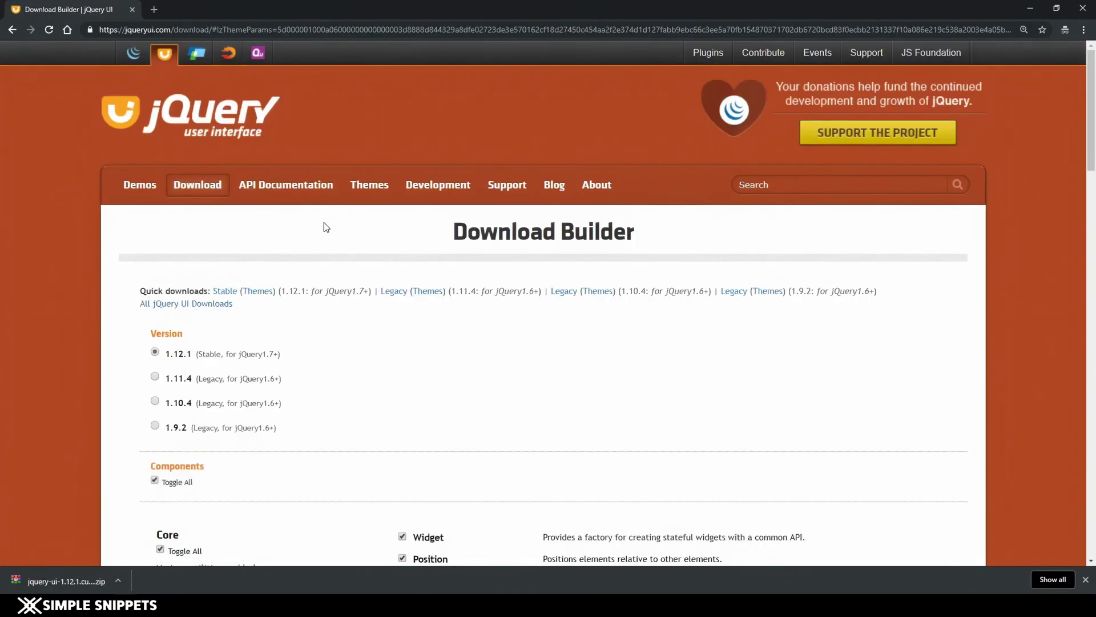
left_click(364, 189)
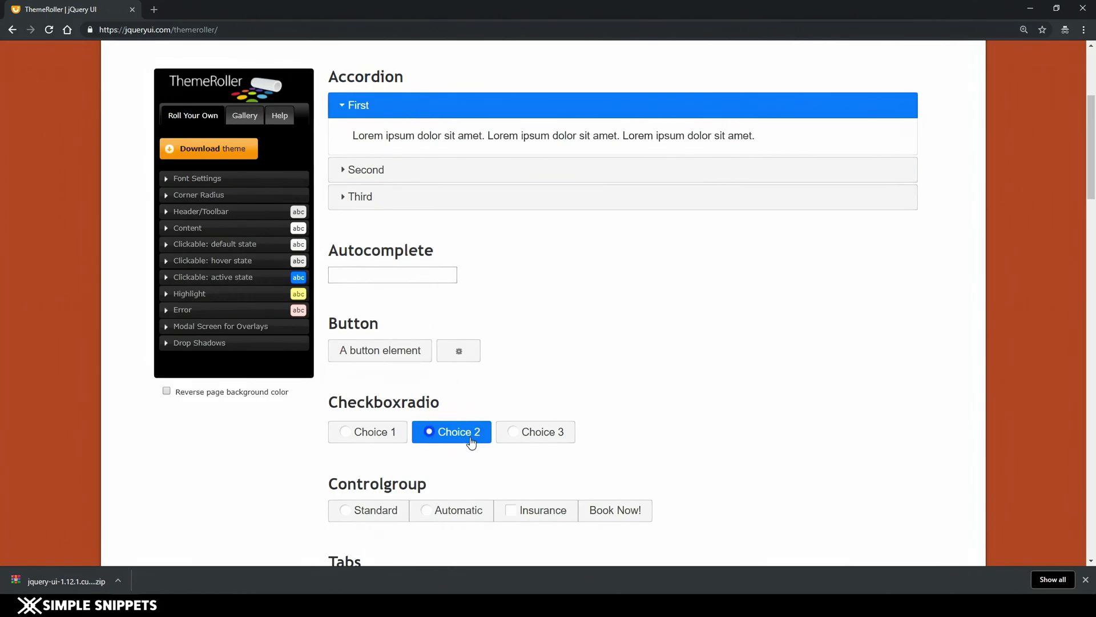
scroll(470, 442, "down", 3)
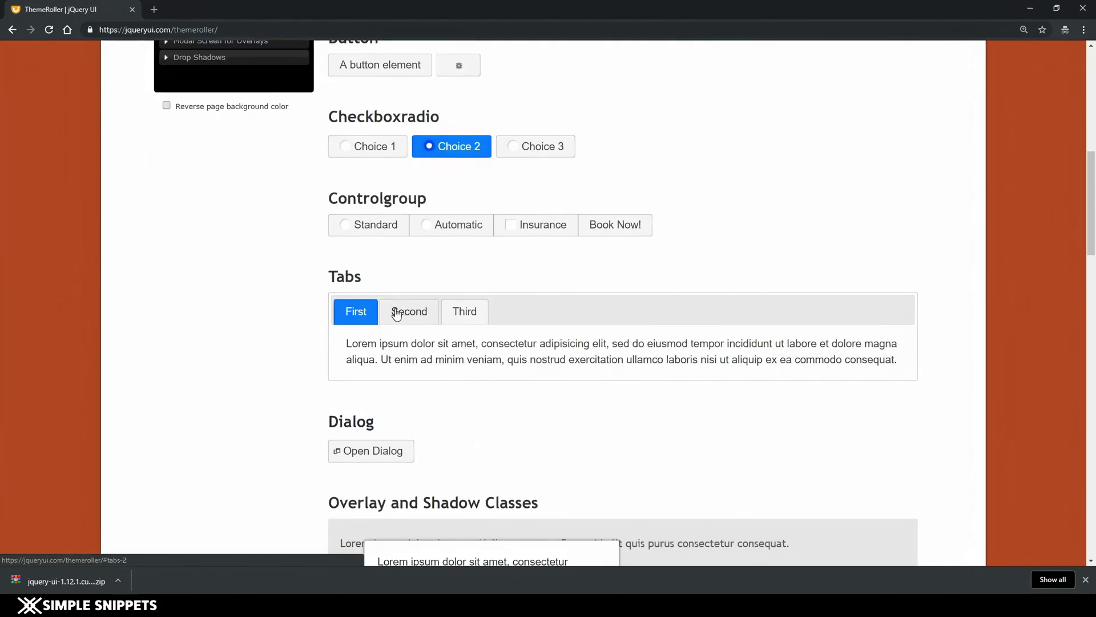
scroll(395, 314, "up", 3)
scroll(395, 311, "up", 3)
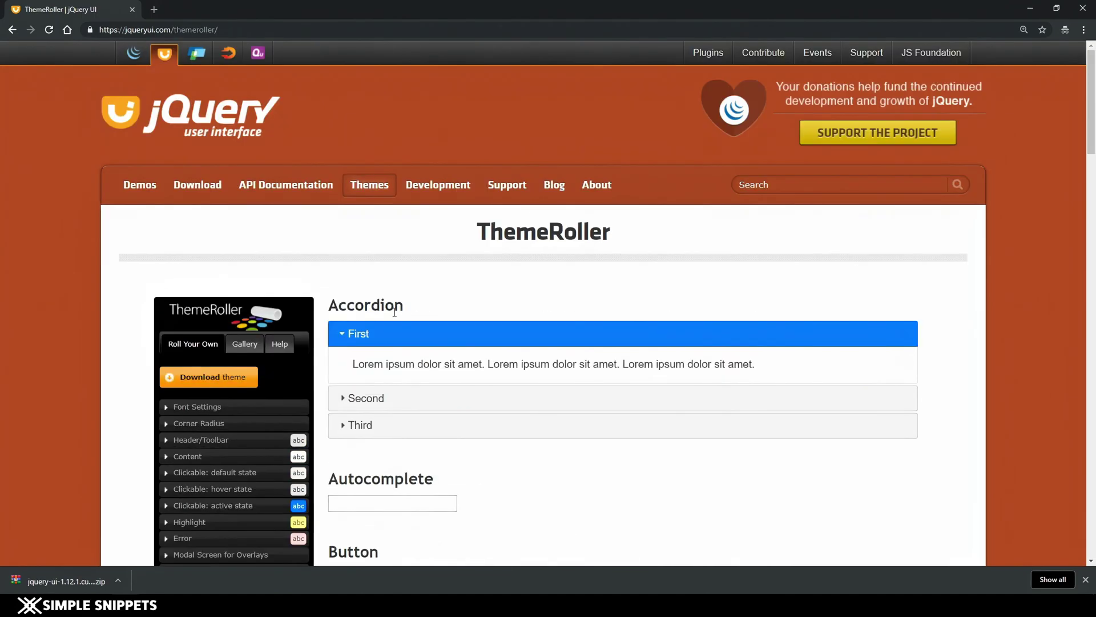
scroll(395, 314, "down", 3)
left_click(248, 118)
scroll(240, 215, "down", 1)
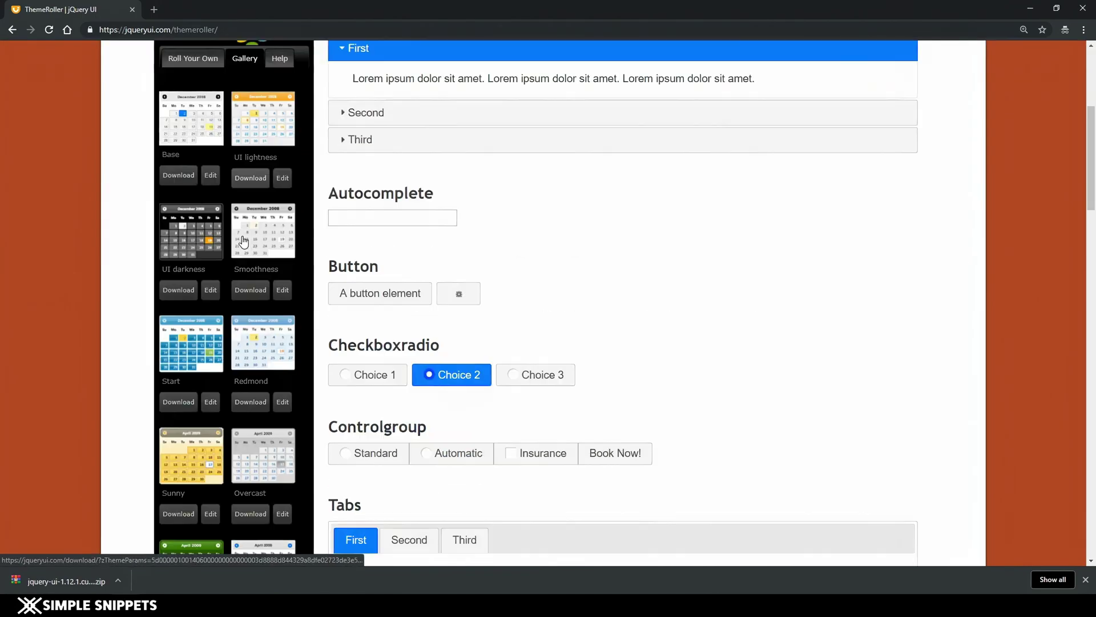
scroll(227, 152, "down", 2)
scroll(192, 288, "up", 3)
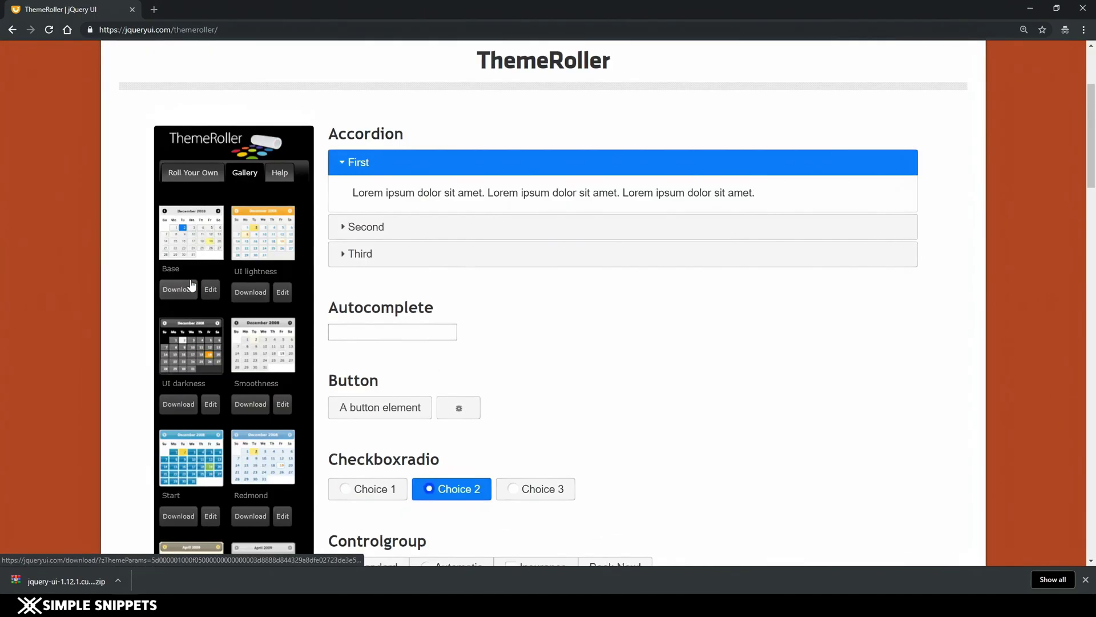
scroll(192, 285, "down", 1)
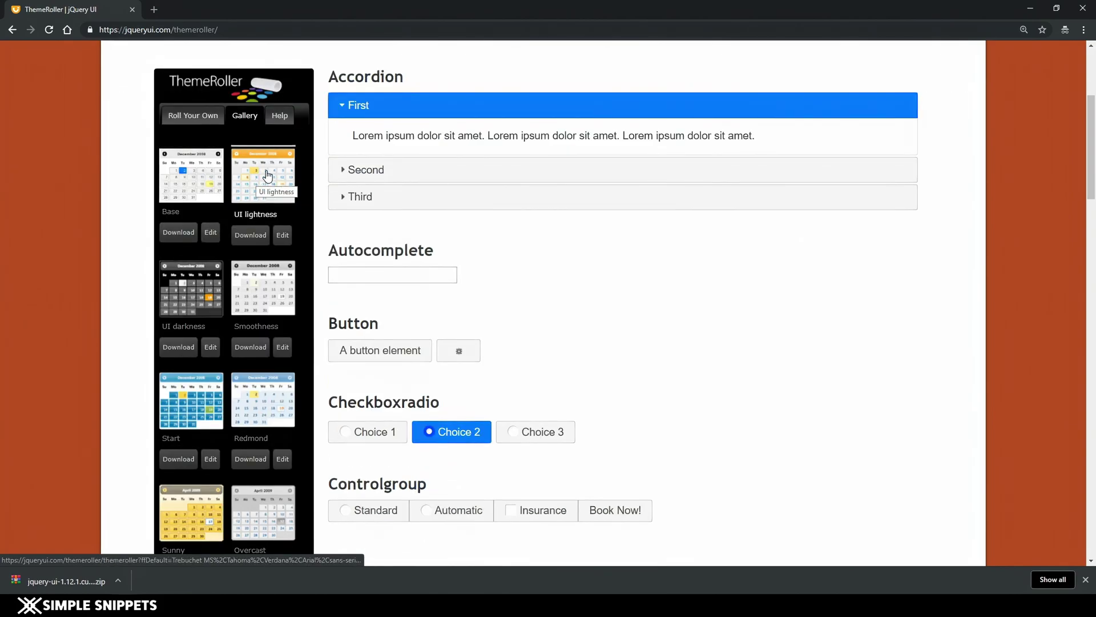
scroll(268, 175, "down", 1)
scroll(257, 223, "down", 3)
scroll(247, 278, "down", 3)
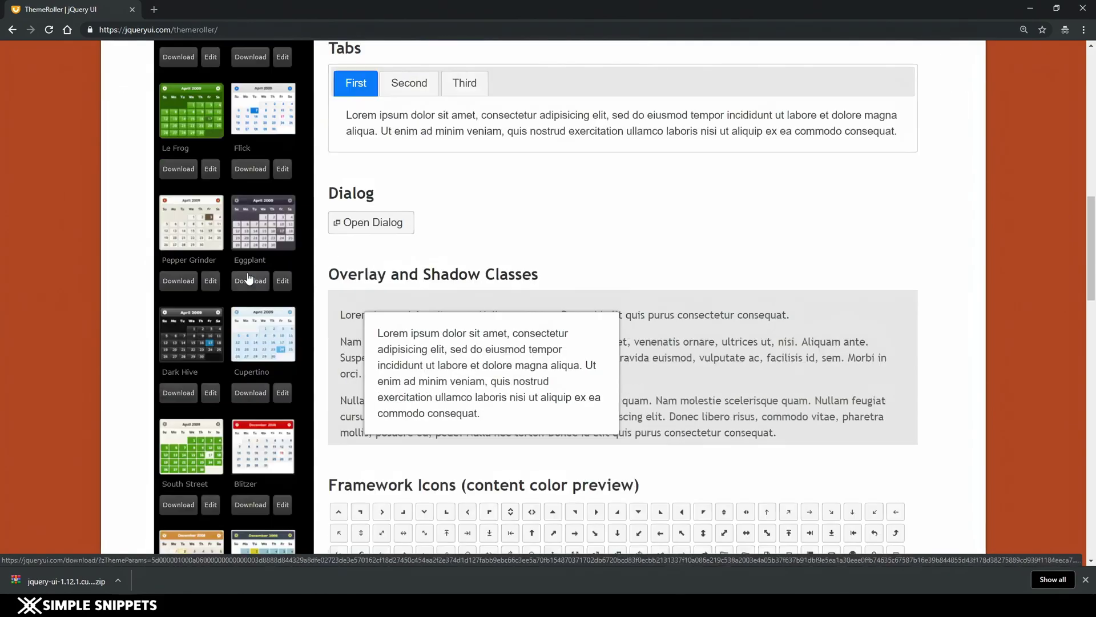
Apply the Eggplant gallery theme and expand Font Settings to show Lucida Grande, bold, 1.1em.
left_click(282, 280)
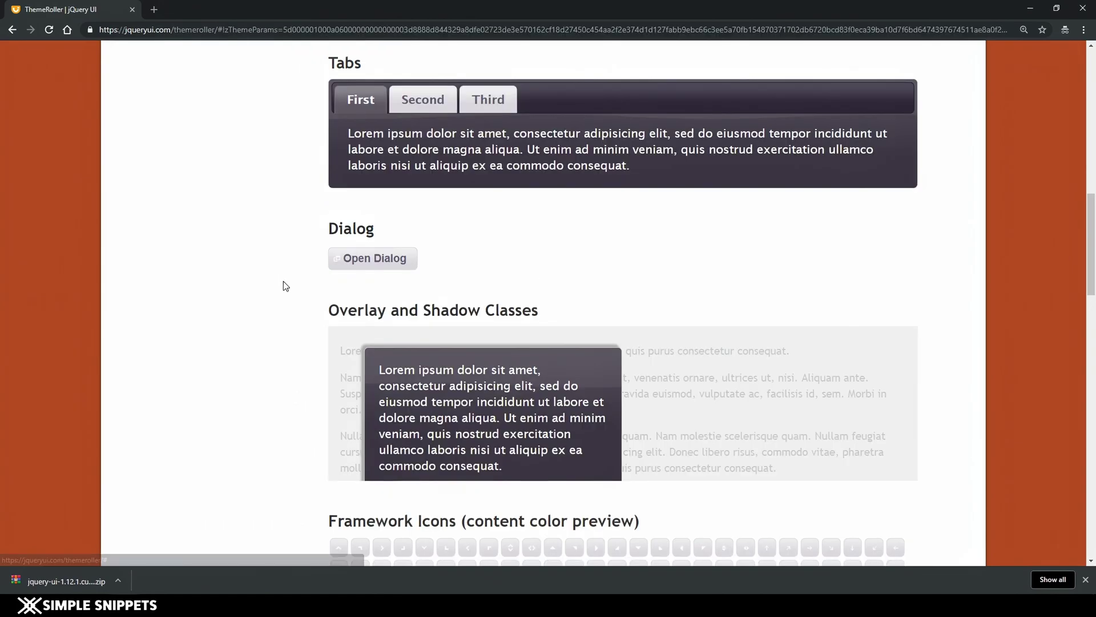
scroll(283, 286, "up", 3)
scroll(284, 285, "up", 2)
scroll(283, 285, "up", 1)
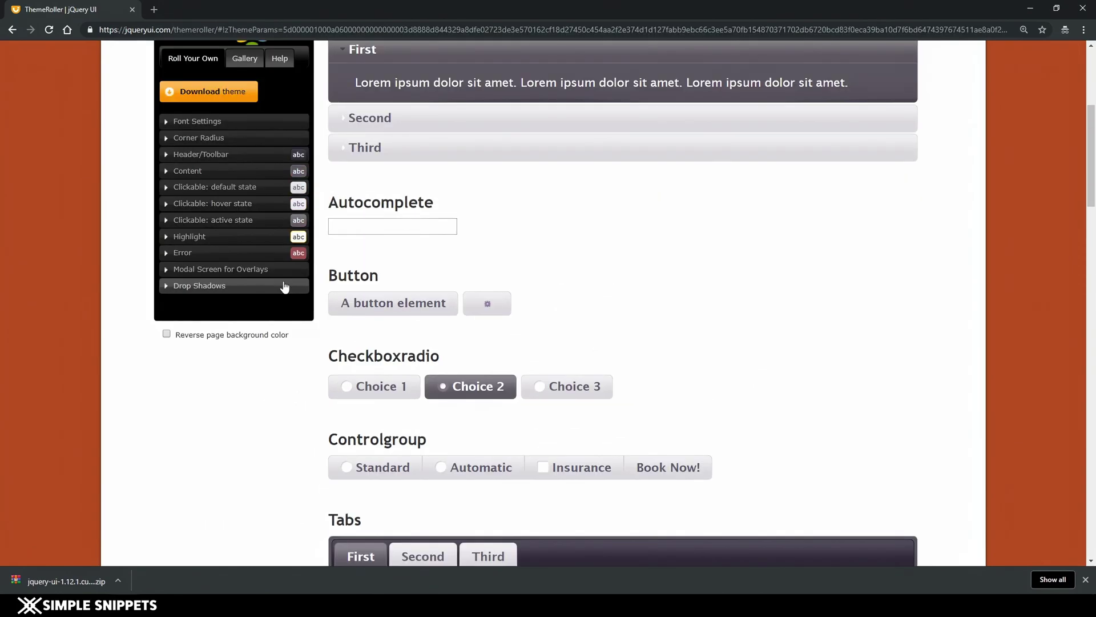
scroll(284, 285, "up", 1)
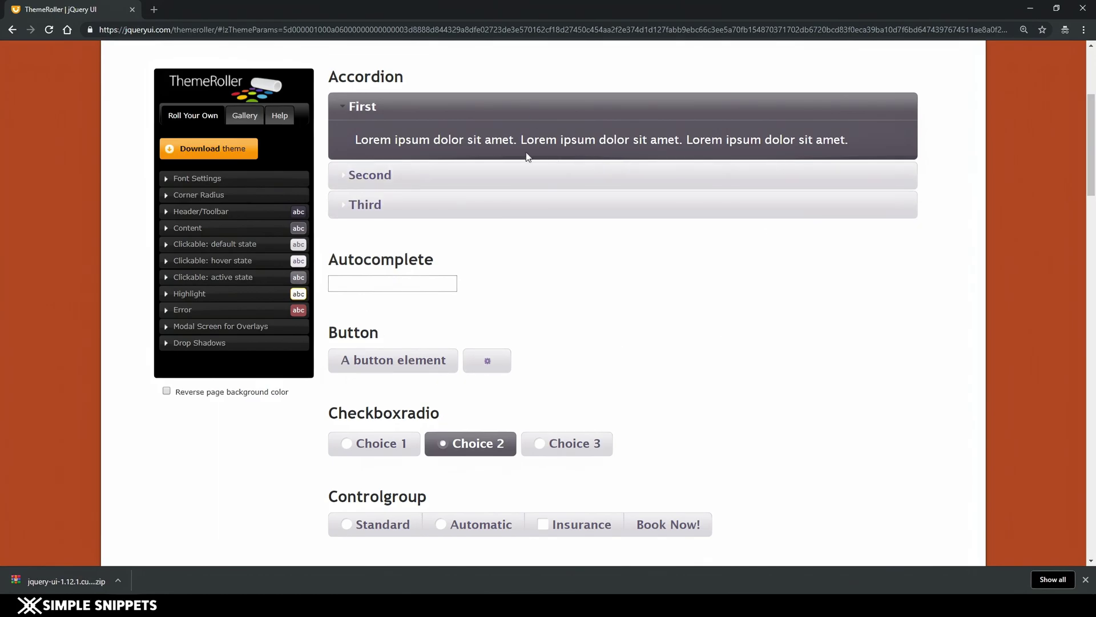
left_click(166, 182)
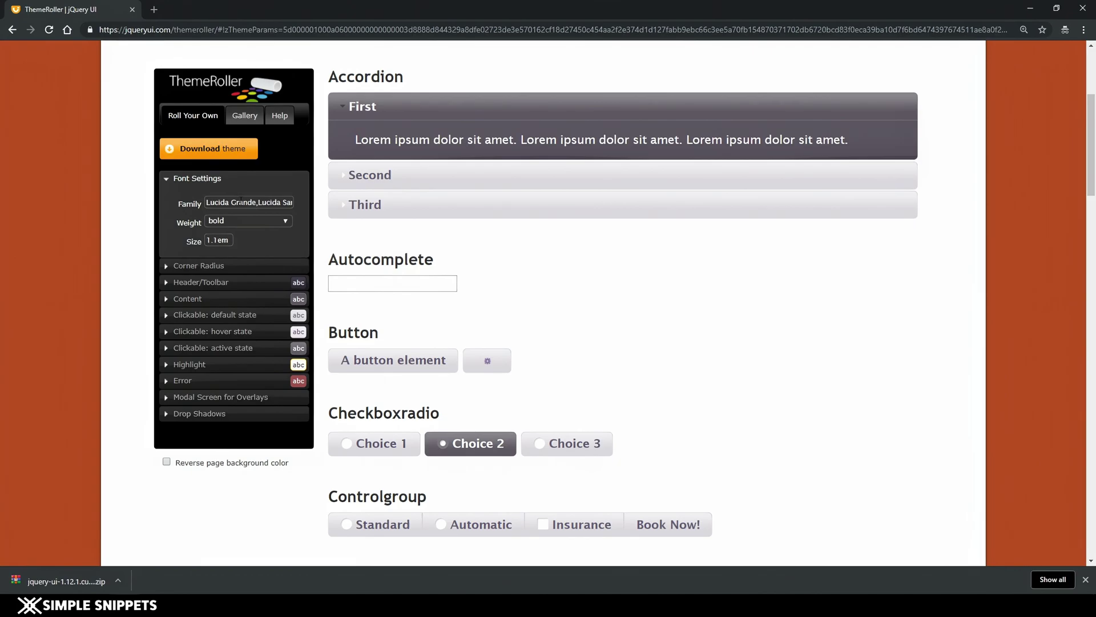
scroll(216, 241, "up", 3)
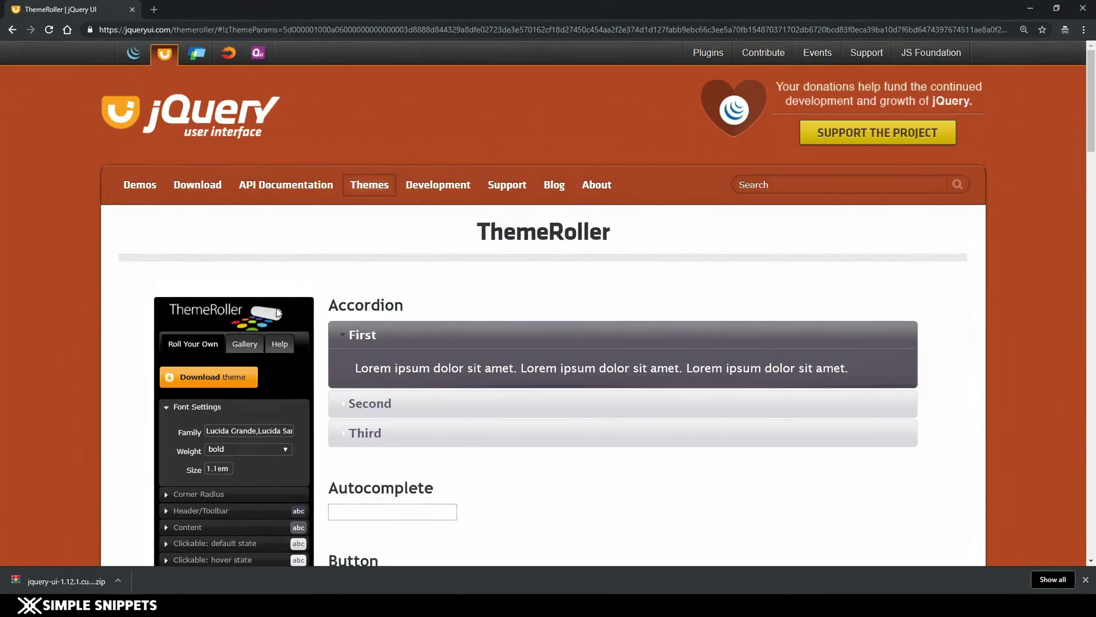
scroll(248, 331, "down", 1)
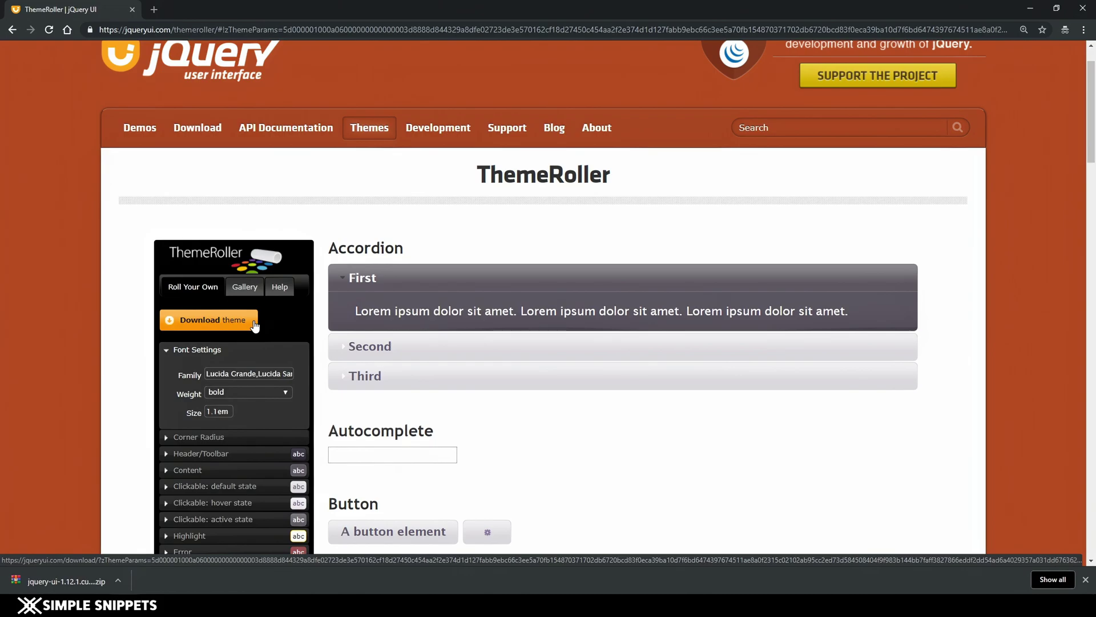
Navigate File Explorer up to the code folder containing jquery-ui-eggplant, then return to the editor.
key("alt+Tab")
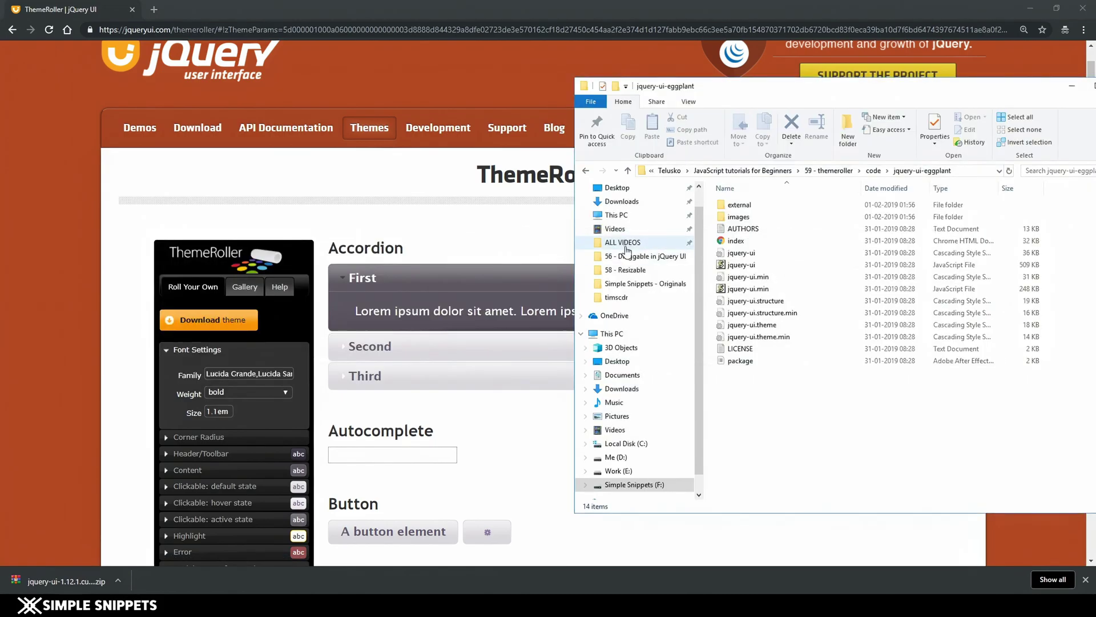
left_click(876, 171)
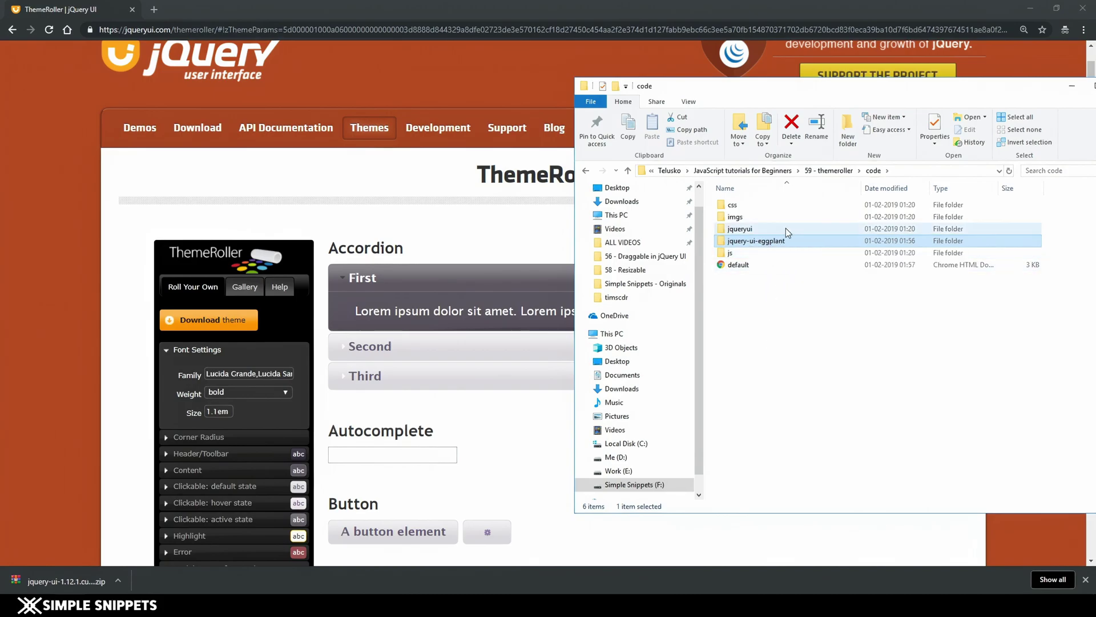
key("alt+Tab")
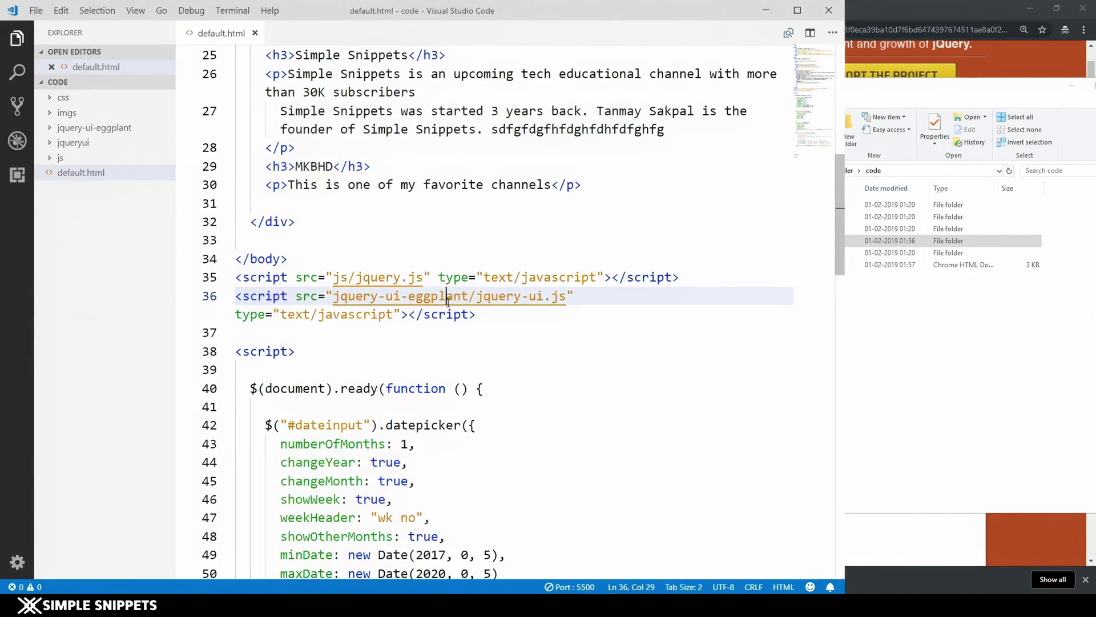
Highlight jquery-ui-eggplant in line 36's script path and bring up the Eggplant-styled demo page.
left_click_drag(333, 296, 464, 296)
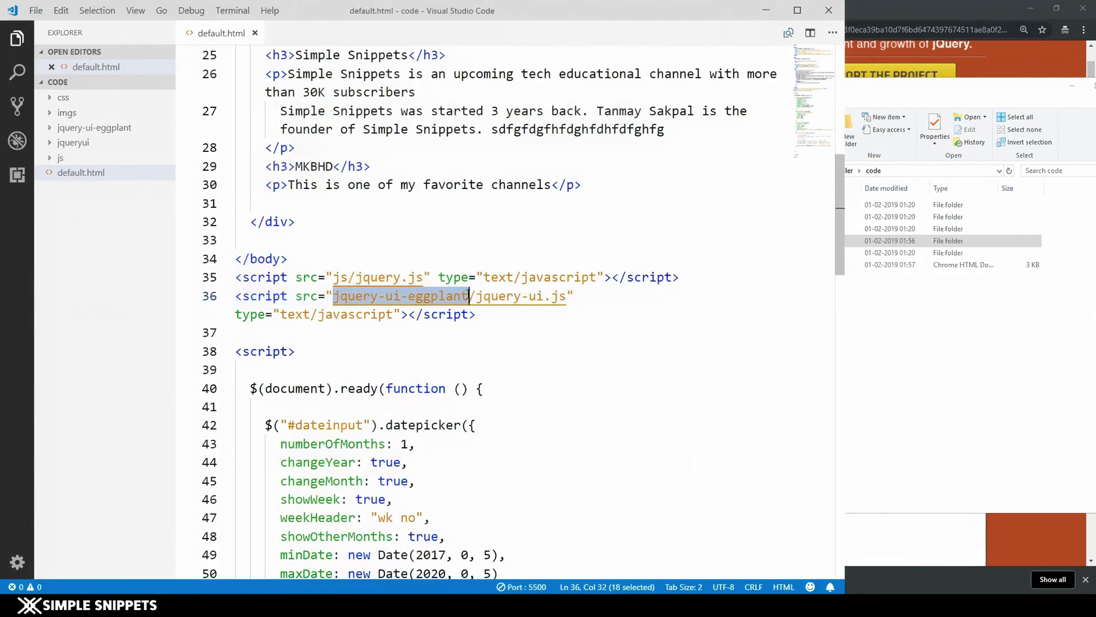
left_click(508, 297)
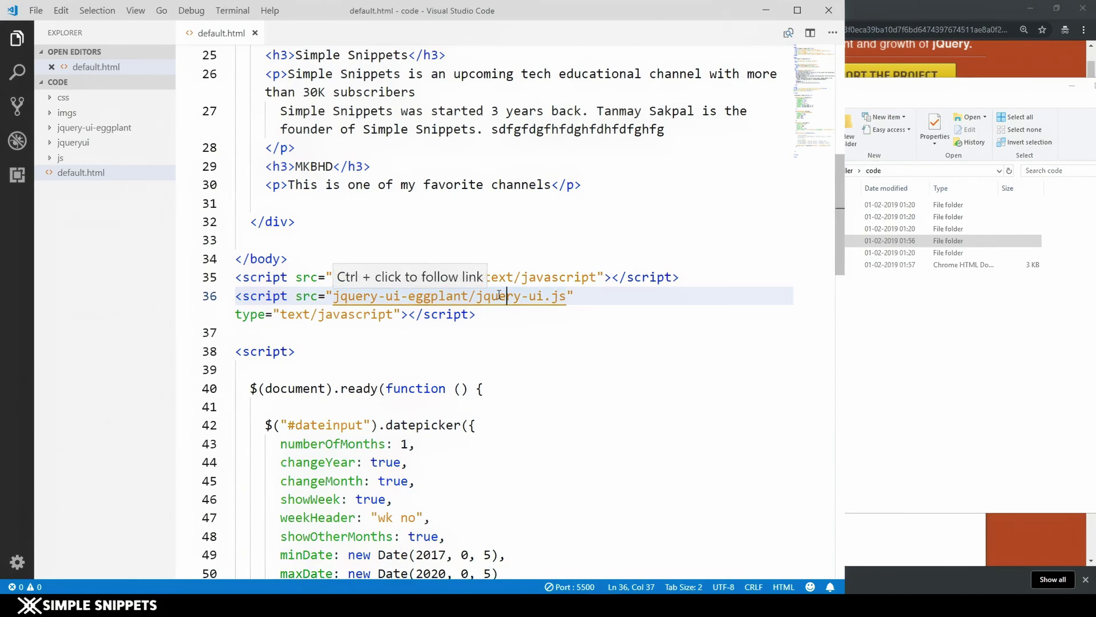
key("alt+Tab")
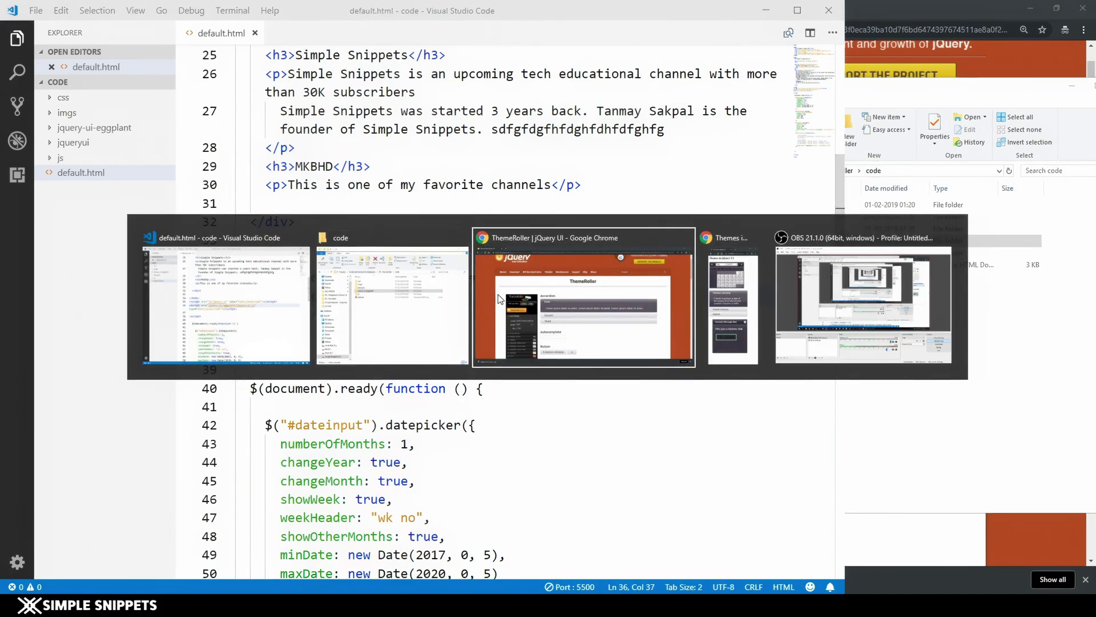
scroll(510, 310, "up", 1)
scroll(511, 308, "up", 2)
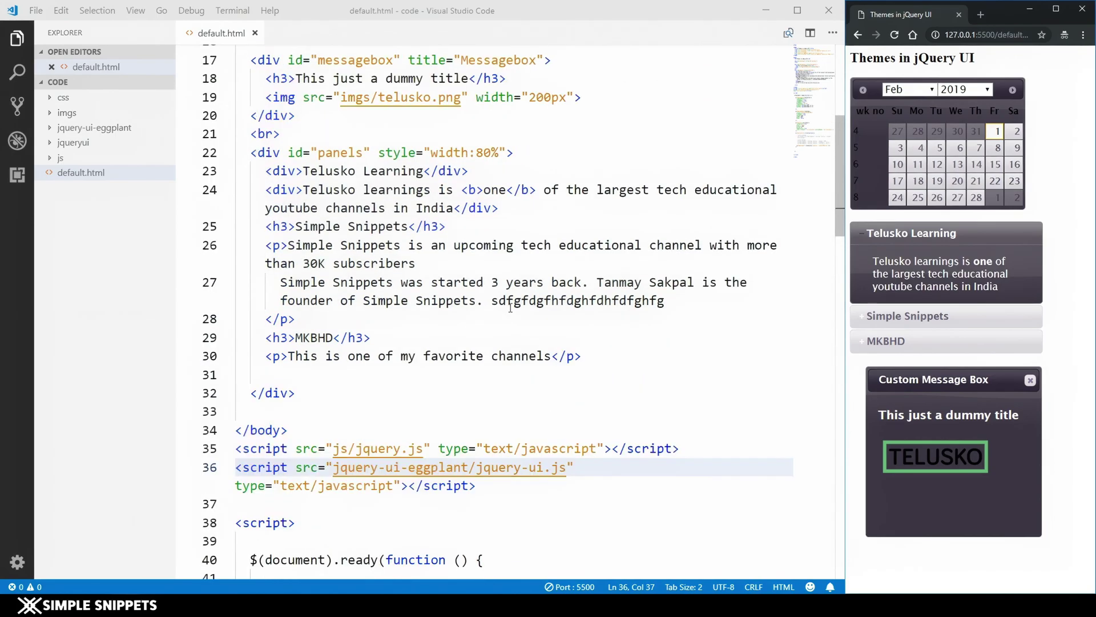
scroll(511, 308, "up", 3)
scroll(510, 308, "up", 2)
scroll(511, 308, "up", 1)
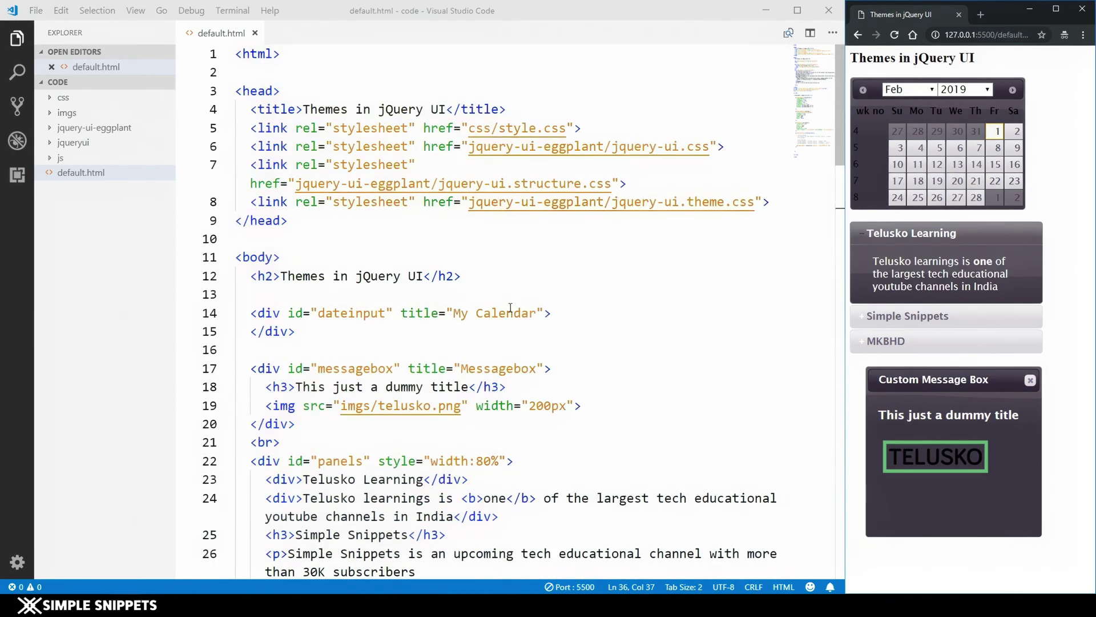